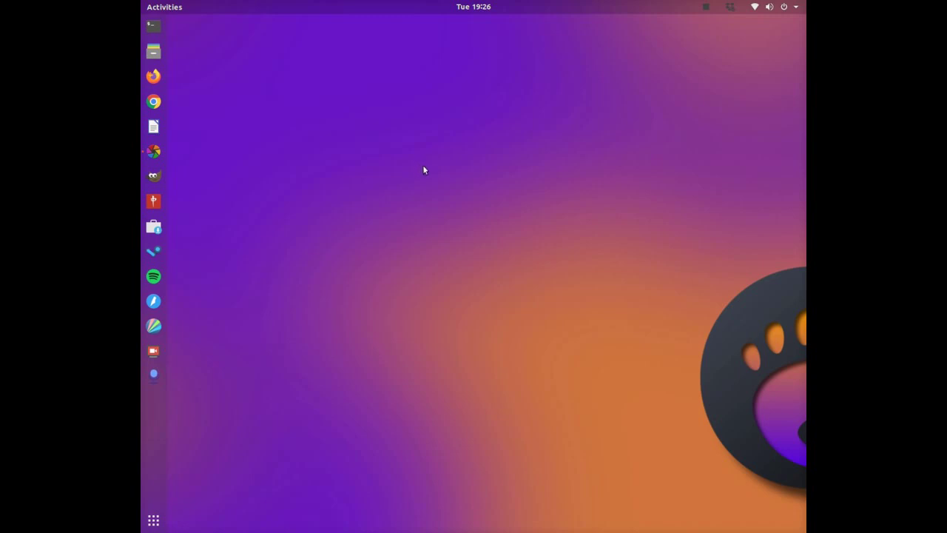
Open GIMP, look through its Script-Fu and Filters commands, and close it again
{"action": "left_click", "coordinate": [153, 176]}
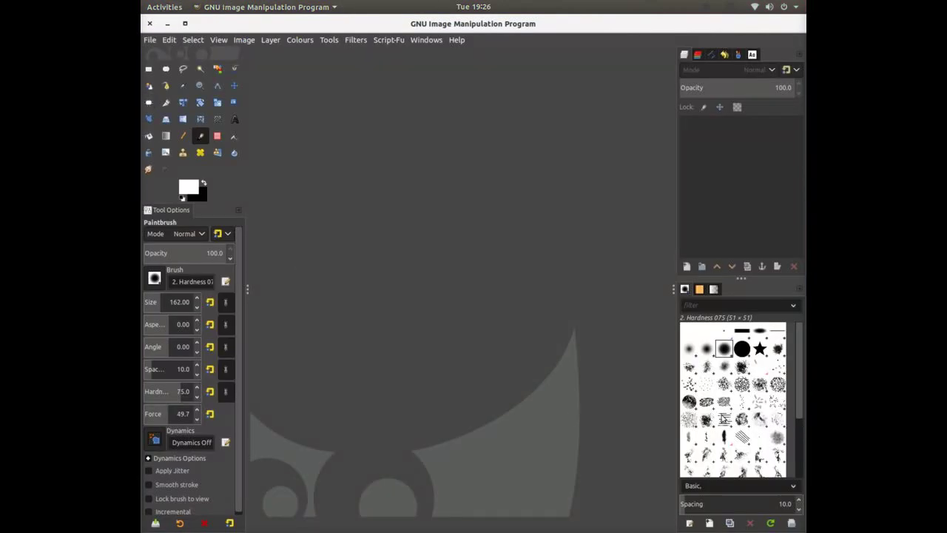
{"action": "left_click", "coordinate": [388, 39]}
{"action": "mouse_move", "coordinate": [425, 71]}
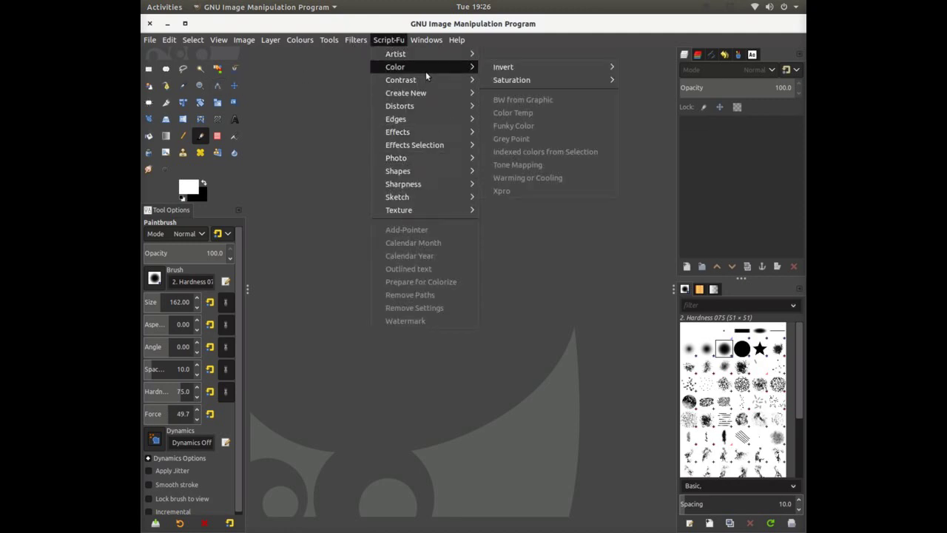
{"action": "mouse_move", "coordinate": [362, 41]}
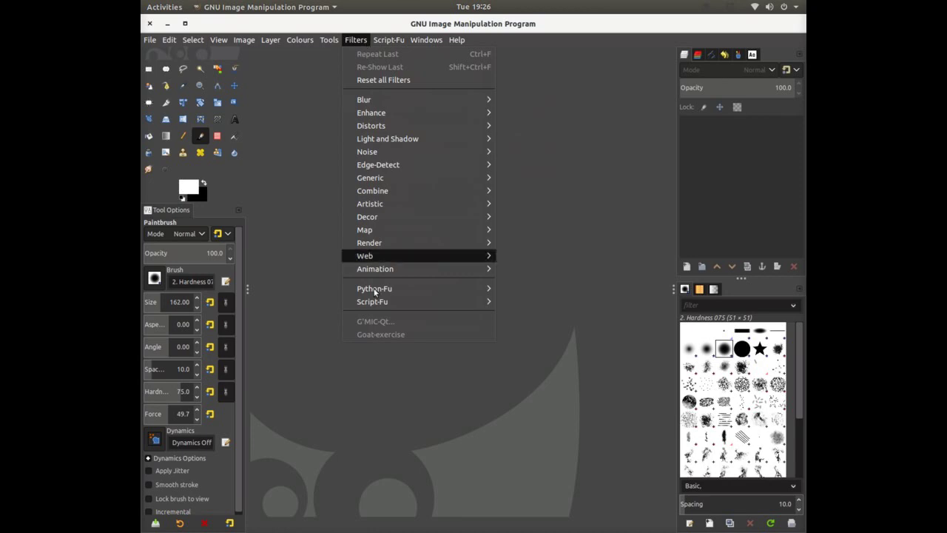
{"action": "left_click", "coordinate": [365, 383]}
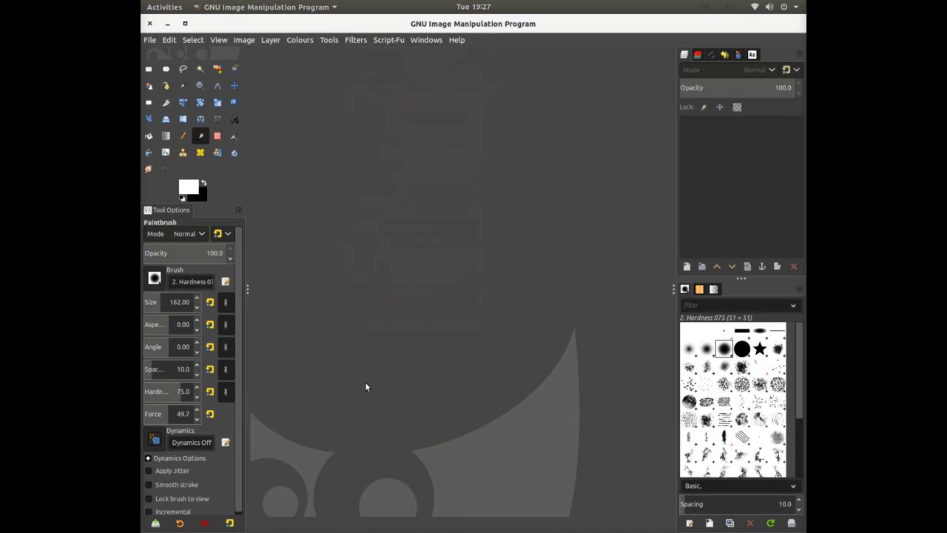
{"action": "left_click", "coordinate": [147, 24]}
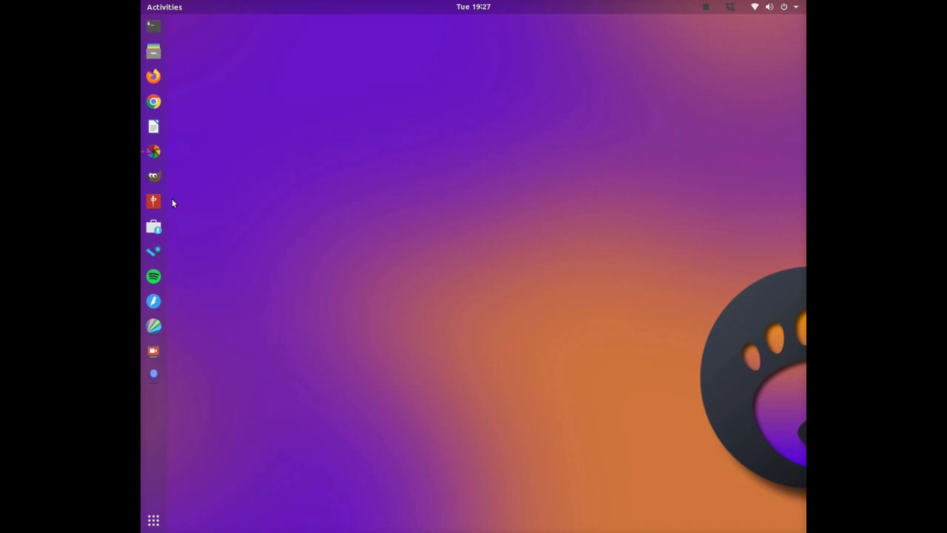
Switch to darktable, hide the filmstrip and go to the lighttable view
{"action": "left_click", "coordinate": [147, 152]}
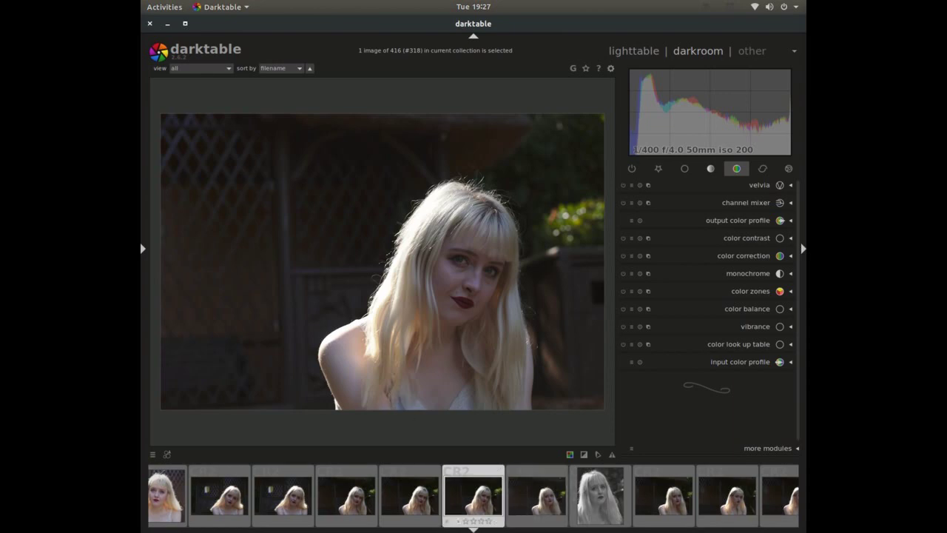
{"action": "left_click", "coordinate": [473, 529]}
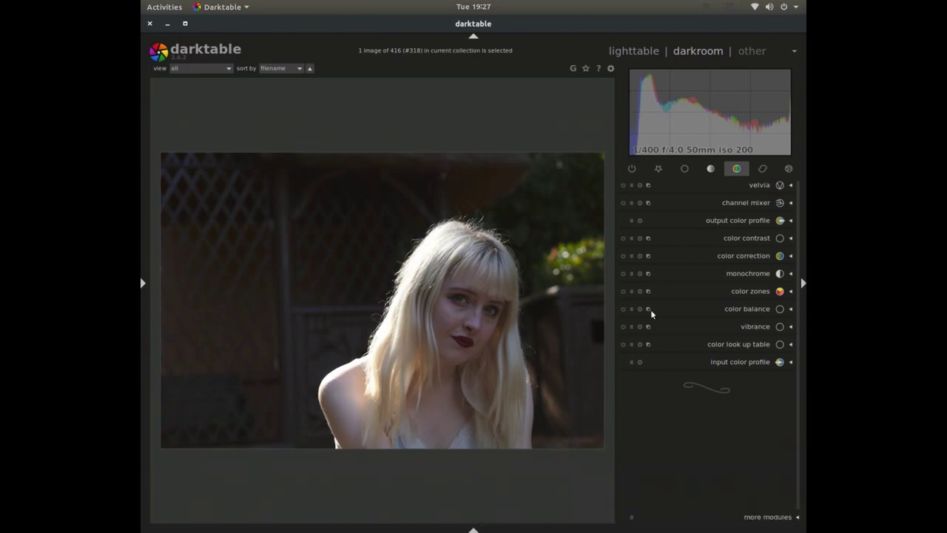
{"action": "left_click", "coordinate": [648, 52]}
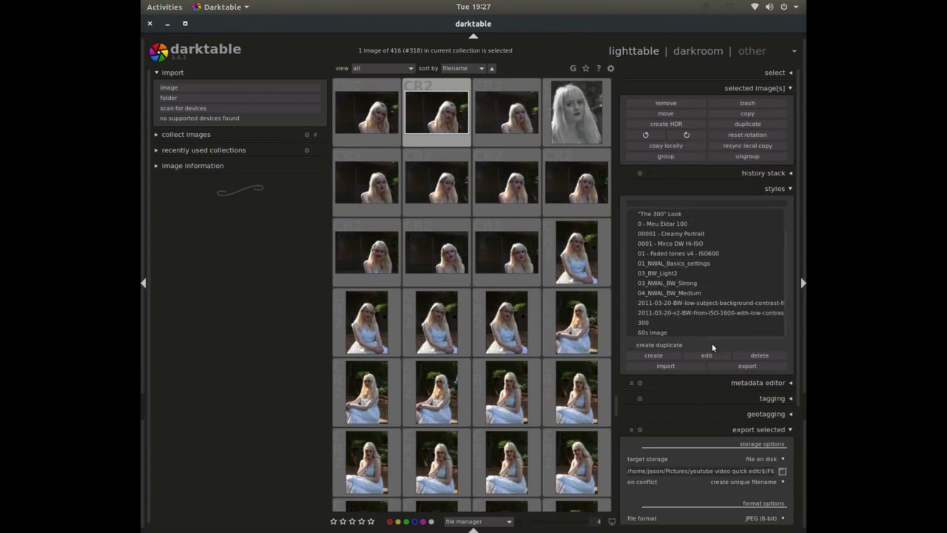
Browse the list of installed styles in the lighttable
{"action": "scroll", "coordinate": [655, 265], "scroll_direction": "down", "scroll_amount": 5}
{"action": "scroll", "coordinate": [655, 265], "scroll_direction": "down", "scroll_amount": 8}
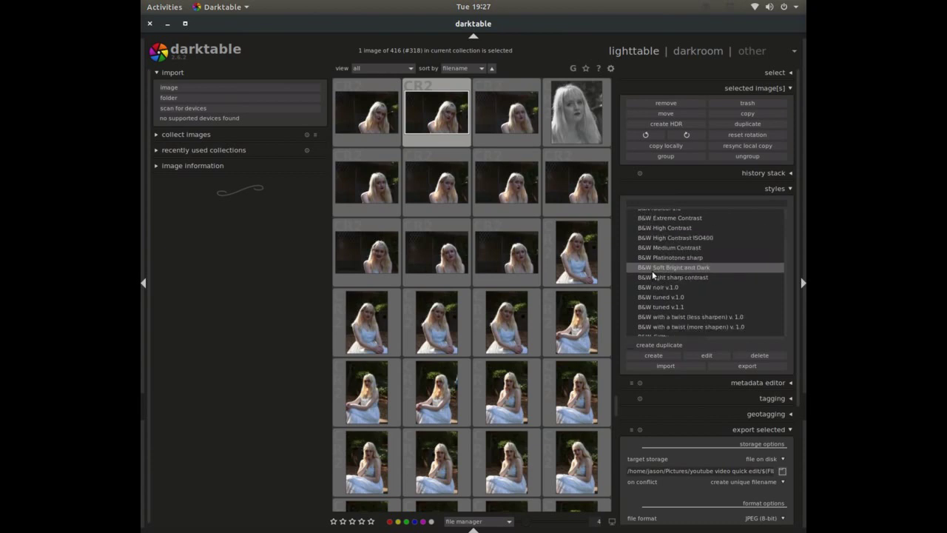
{"action": "scroll", "coordinate": [646, 286], "scroll_direction": "down", "scroll_amount": 6}
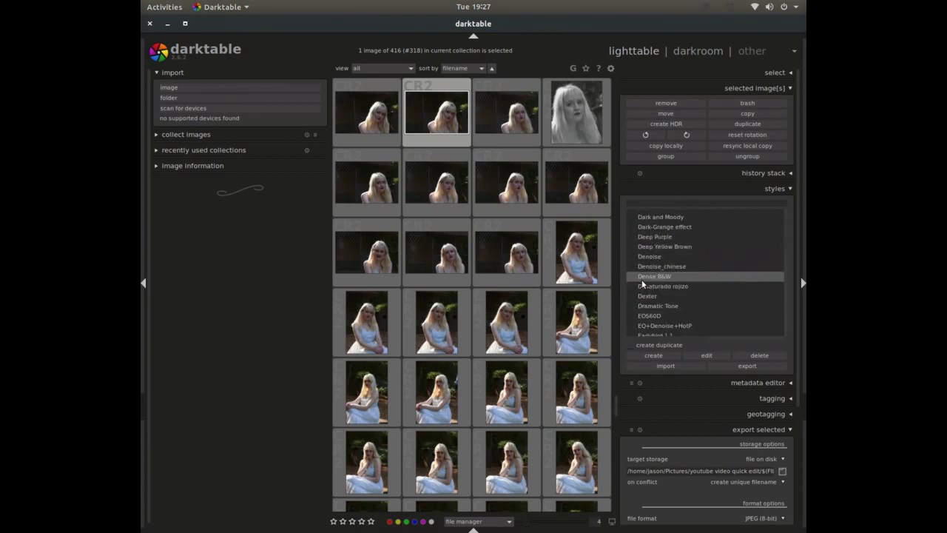
{"action": "scroll", "coordinate": [642, 284], "scroll_direction": "down", "scroll_amount": 3}
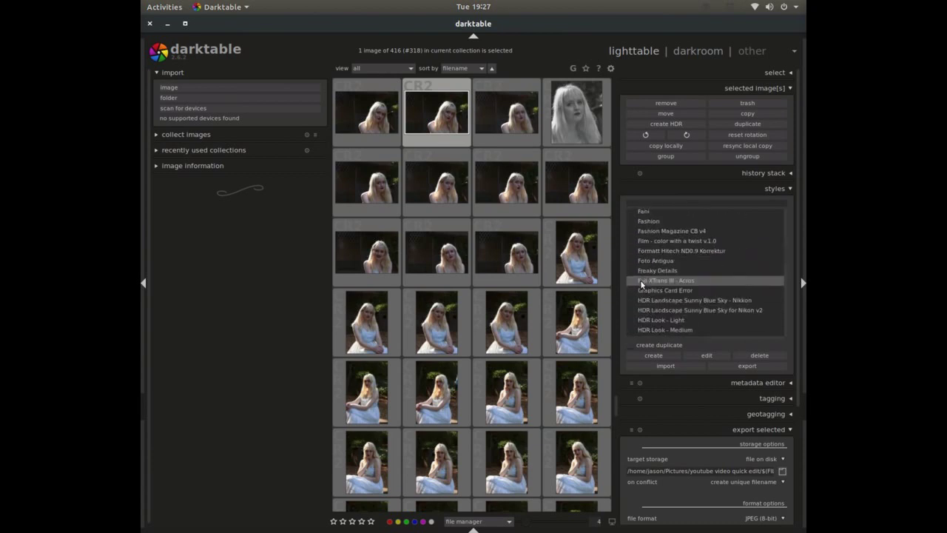
{"action": "scroll", "coordinate": [642, 284], "scroll_direction": "down", "scroll_amount": 9}
{"action": "scroll", "coordinate": [642, 284], "scroll_direction": "down", "scroll_amount": 3}
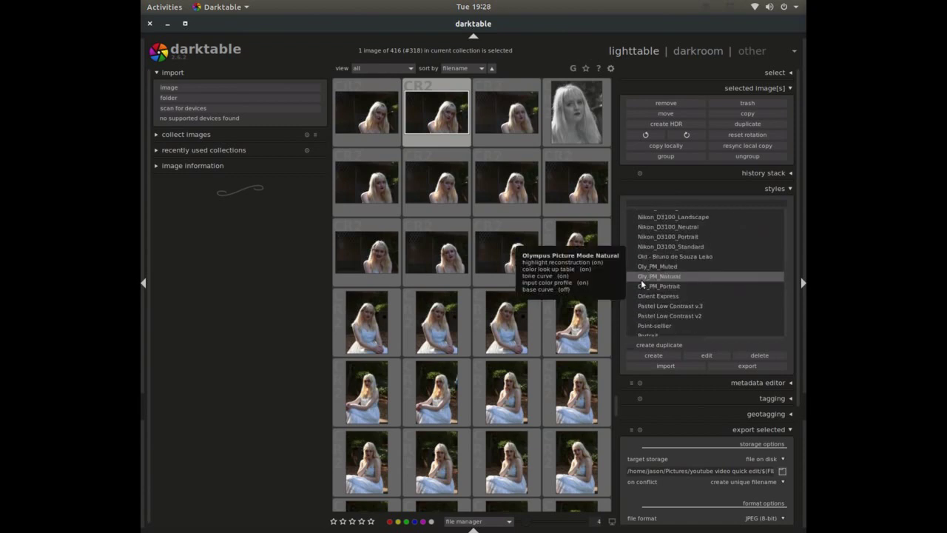
{"action": "scroll", "coordinate": [642, 284], "scroll_direction": "up", "scroll_amount": 12}
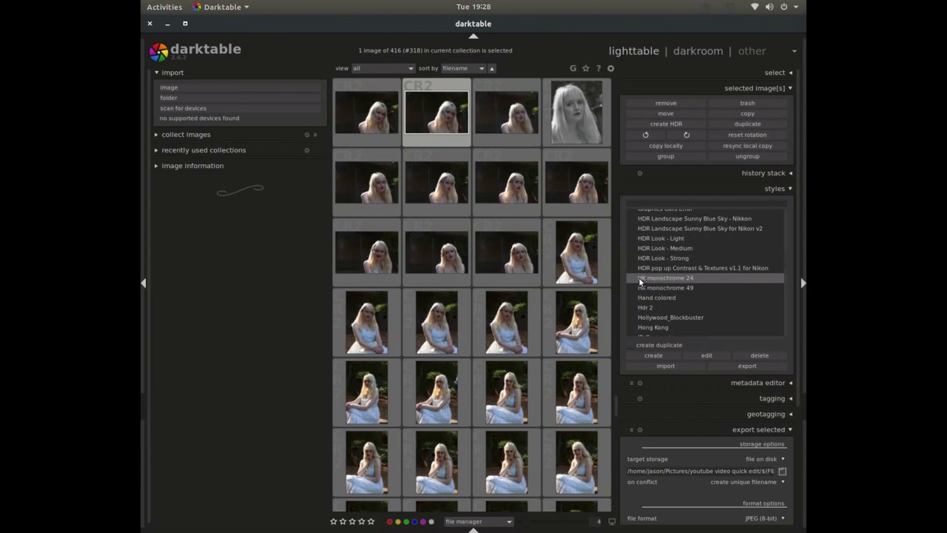
{"action": "scroll", "coordinate": [641, 282], "scroll_direction": "up", "scroll_amount": 5}
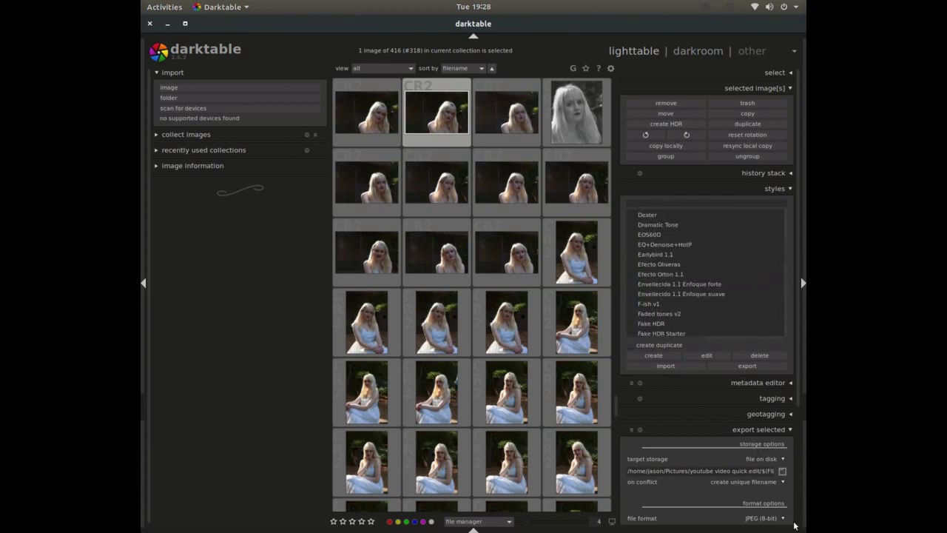
Review the file formats offered for exporting the selected image, without changing the format
{"action": "left_click", "coordinate": [785, 521]}
{"action": "left_click", "coordinate": [784, 520]}
{"action": "scroll", "coordinate": [782, 444], "scroll_direction": "down", "scroll_amount": 3}
{"action": "left_click", "coordinate": [781, 415]}
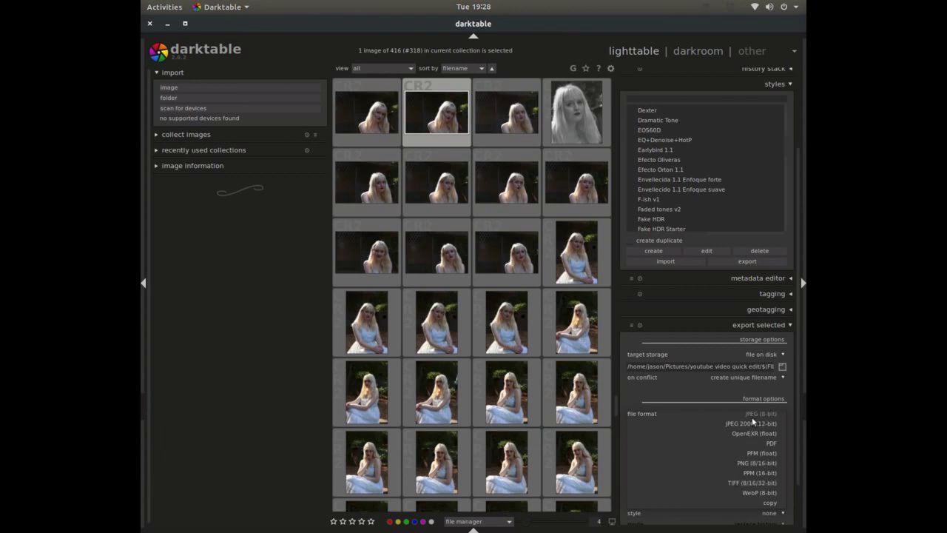
{"action": "left_click", "coordinate": [688, 397]}
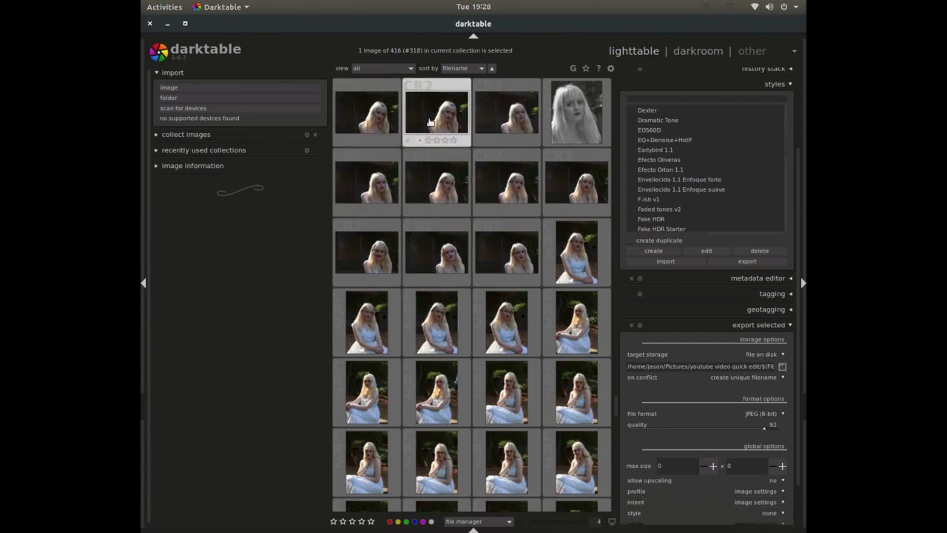
Open the selected portrait in the darkroom and step through its edit history, ending on the base curve entry
{"action": "double_click", "coordinate": [429, 123]}
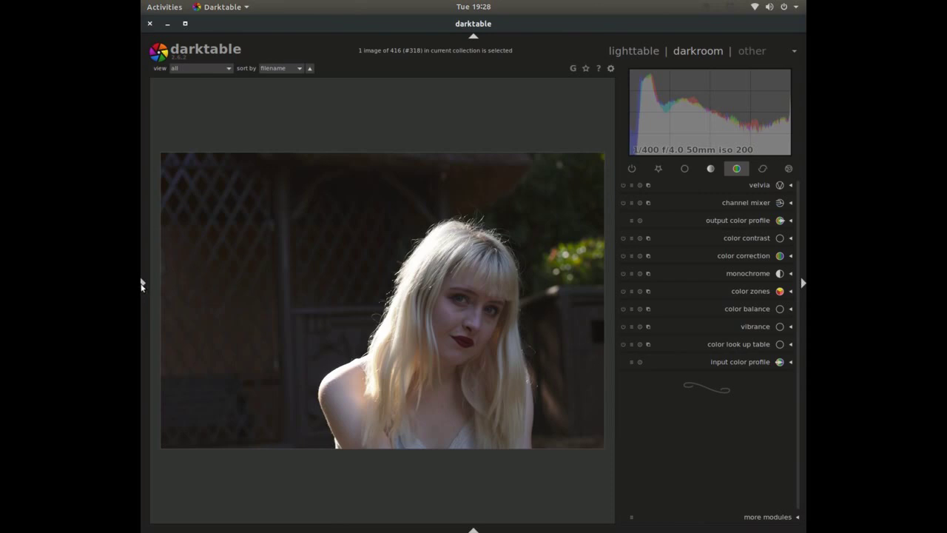
{"action": "left_click", "coordinate": [143, 284]}
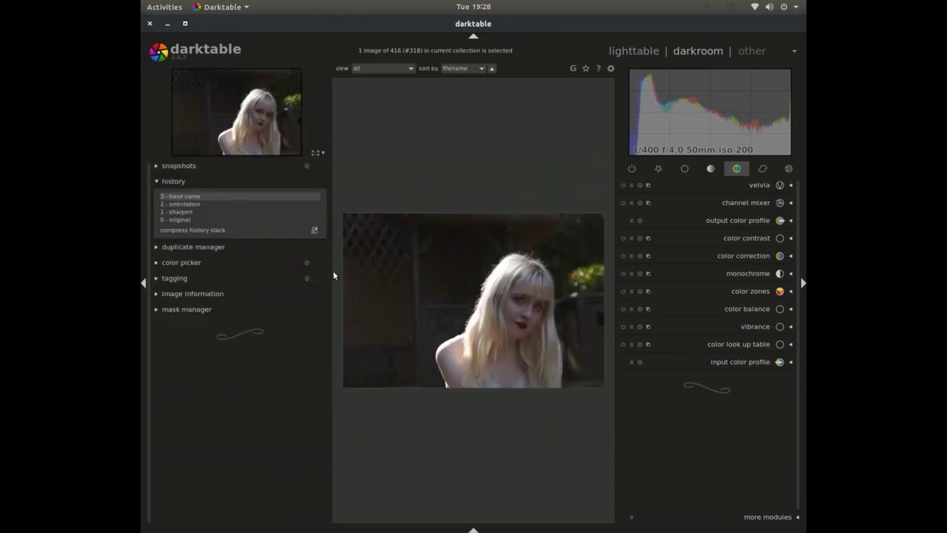
{"action": "left_click", "coordinate": [185, 219]}
{"action": "left_click", "coordinate": [191, 198]}
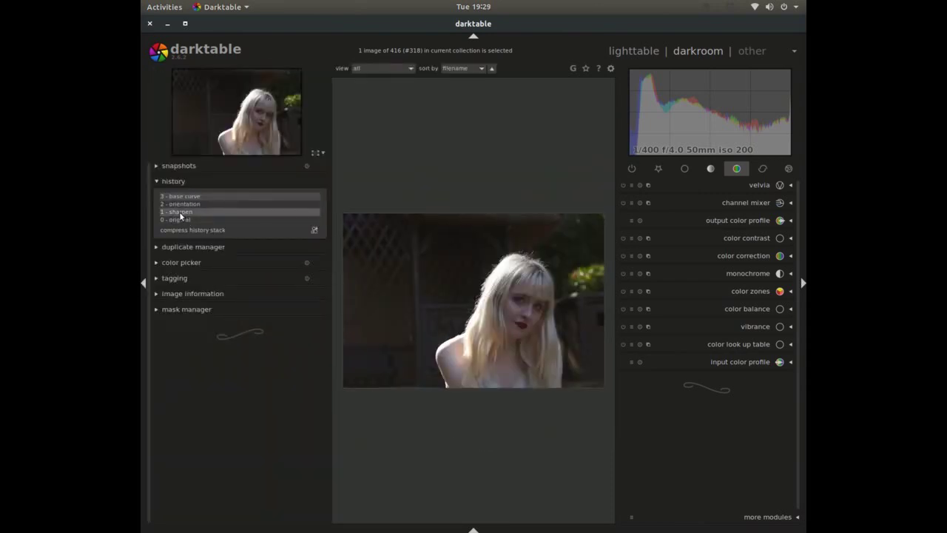
{"action": "left_click", "coordinate": [180, 205]}
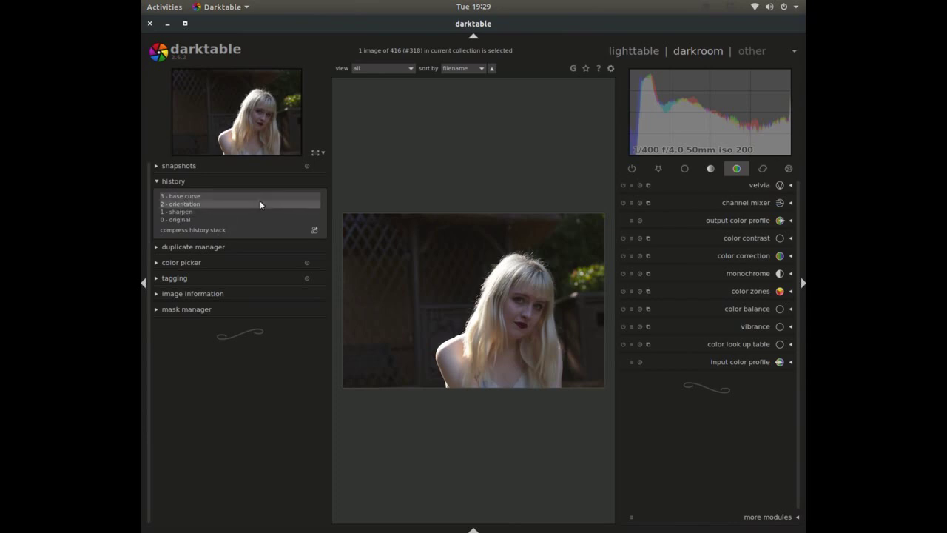
{"action": "left_click", "coordinate": [235, 195]}
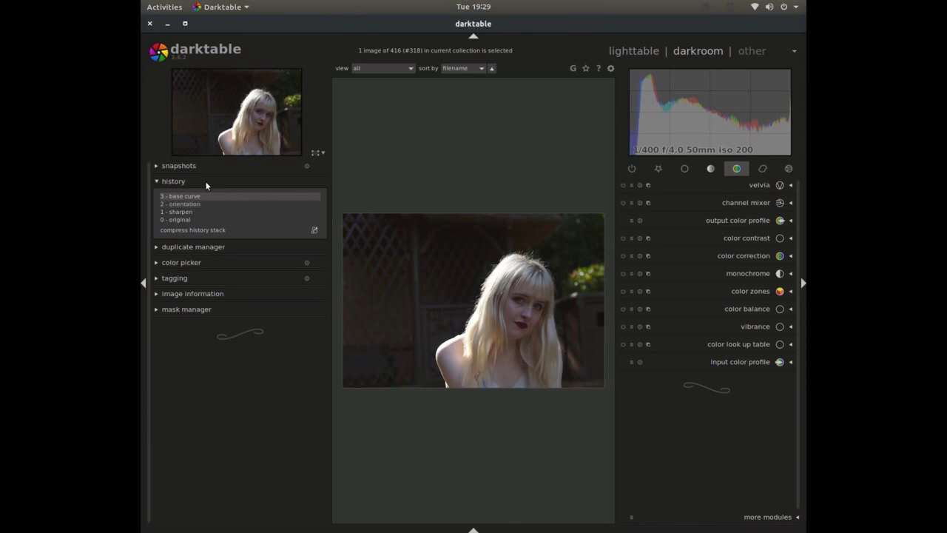
Check the portrait's image information, then inspect the photo up close and return to the full view
{"action": "left_click", "coordinate": [206, 181]}
{"action": "left_click", "coordinate": [193, 245]}
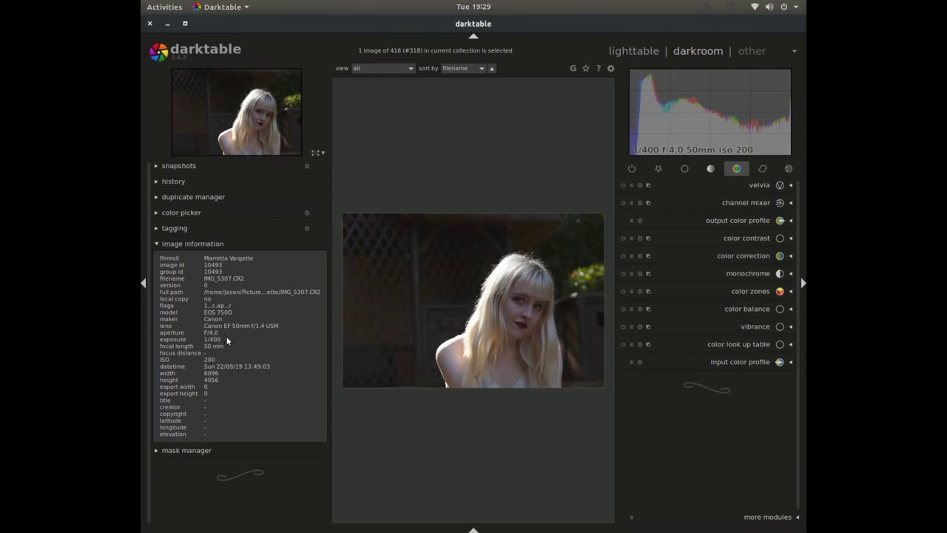
{"action": "left_click", "coordinate": [143, 284]}
{"action": "scroll", "coordinate": [319, 309], "scroll_direction": "up", "scroll_amount": 2}
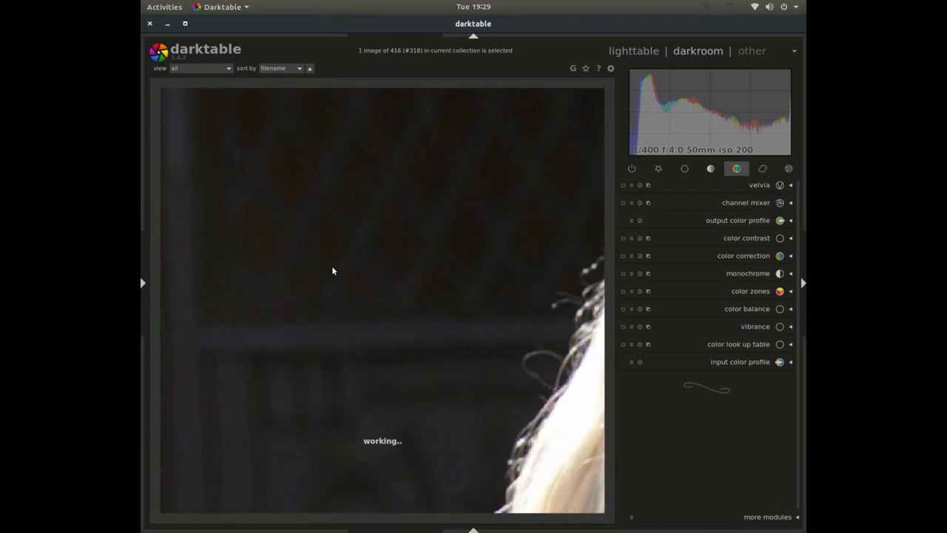
{"action": "scroll", "coordinate": [529, 298], "scroll_direction": "down", "scroll_amount": 3}
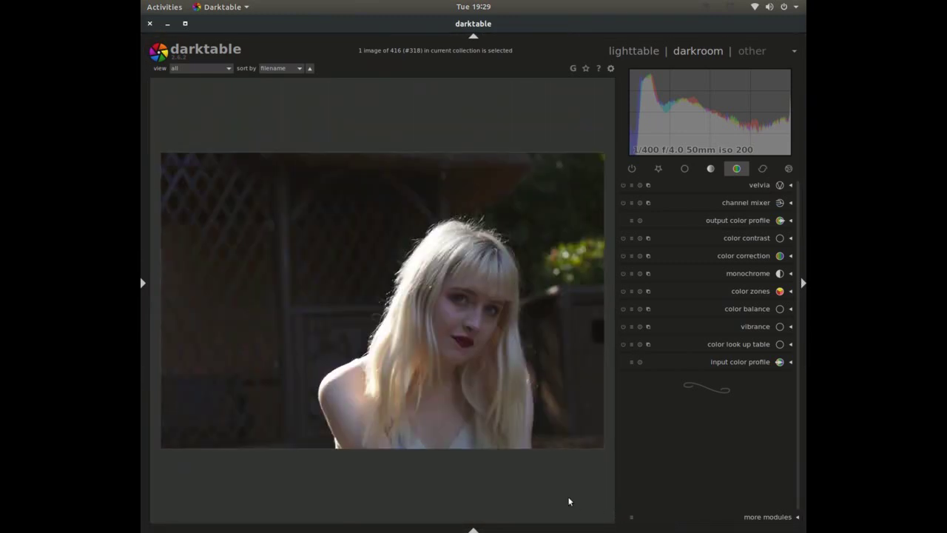
Show the filmstrip and turn on the overexposure indicator for the portrait
{"action": "left_click", "coordinate": [473, 528]}
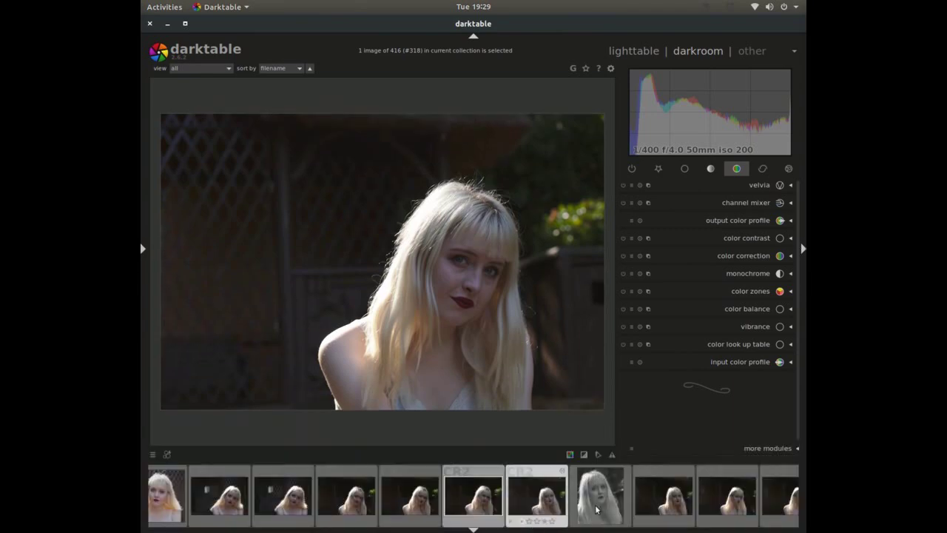
{"action": "left_click", "coordinate": [584, 455]}
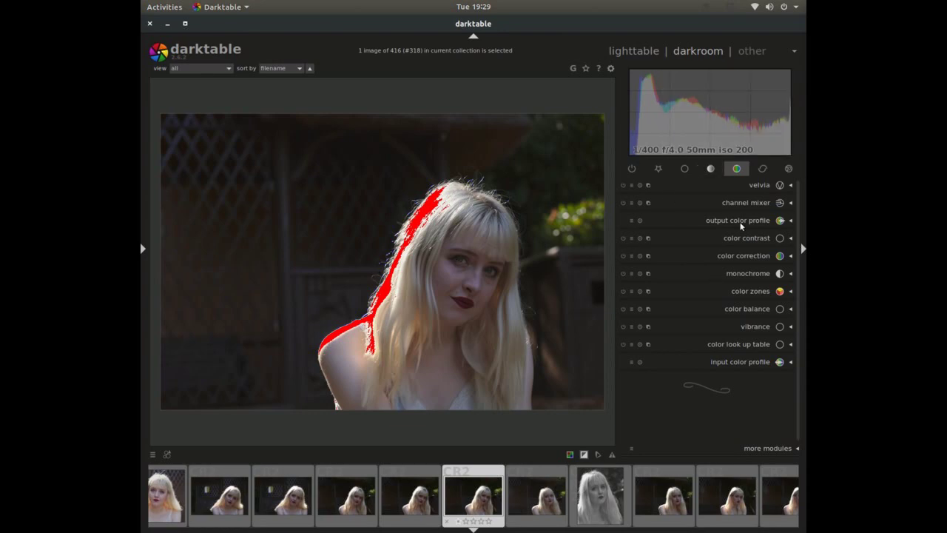
Enable the contrast brightness saturation module with contrast -0.10, brightness -0.05 and saturation 0.03
{"action": "left_click", "coordinate": [707, 172]}
{"action": "left_click", "coordinate": [689, 170]}
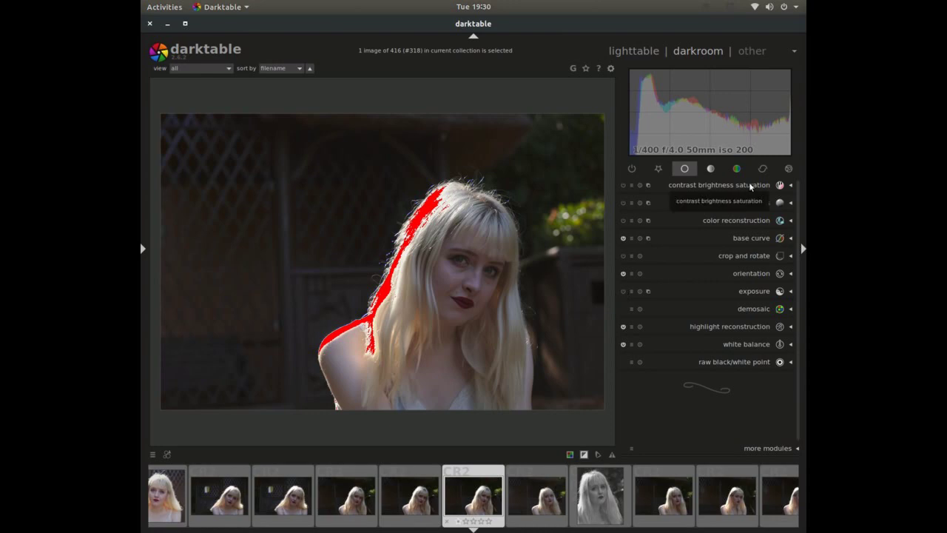
{"action": "left_click", "coordinate": [621, 182]}
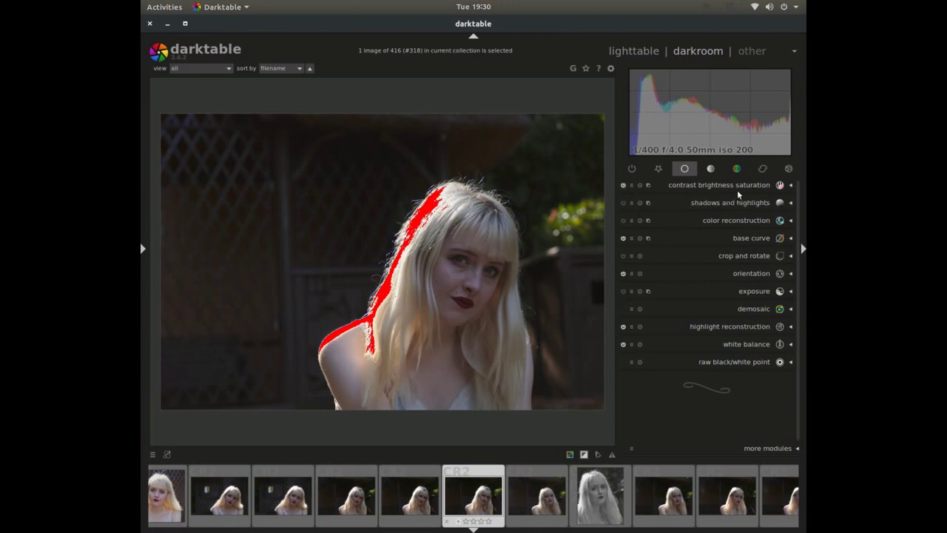
{"action": "left_click", "coordinate": [715, 185]}
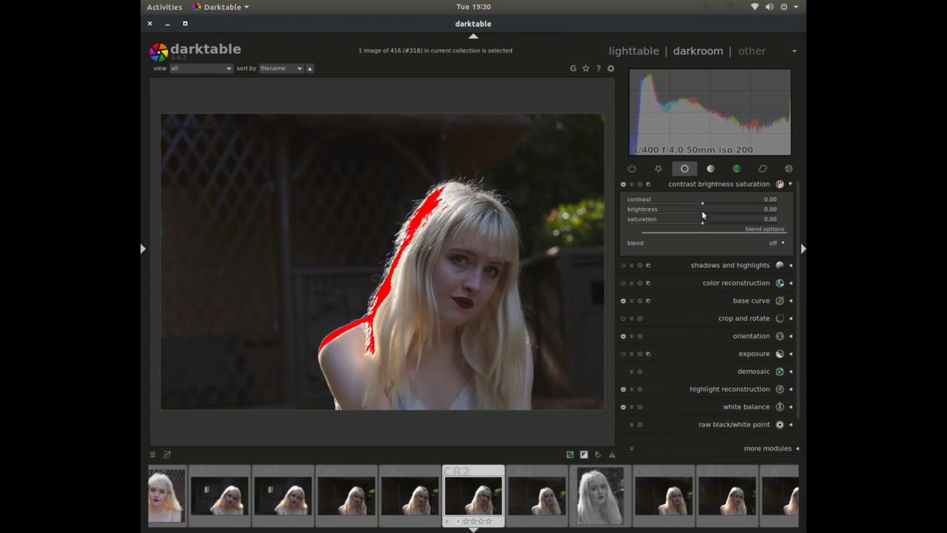
{"action": "left_click_drag", "start_coordinate": [702, 210], "coordinate": [694, 211]}
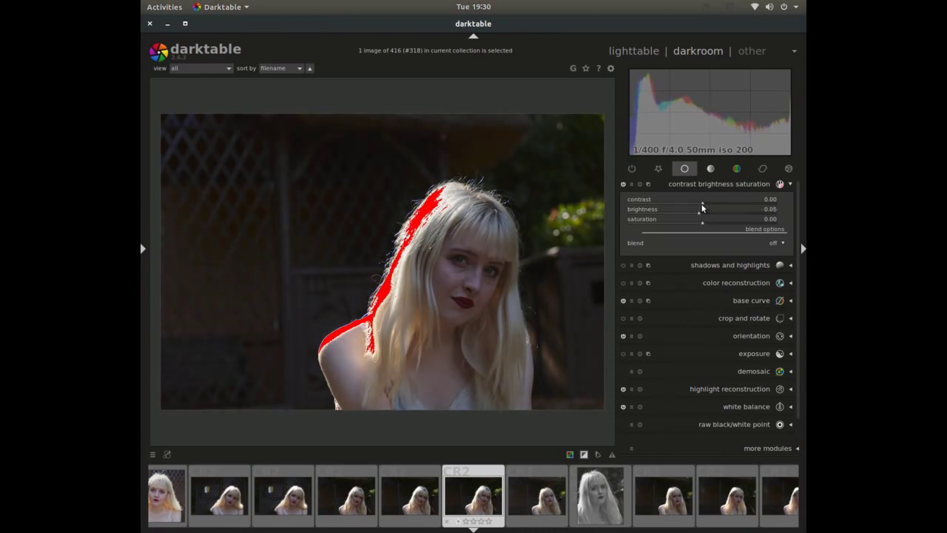
{"action": "left_click", "coordinate": [700, 200]}
{"action": "left_click", "coordinate": [694, 202]}
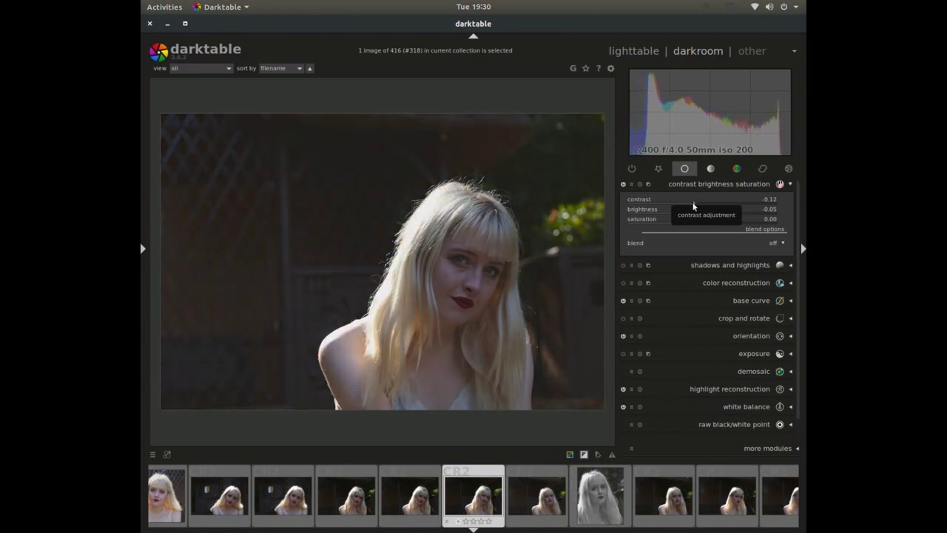
{"action": "left_click", "coordinate": [703, 219]}
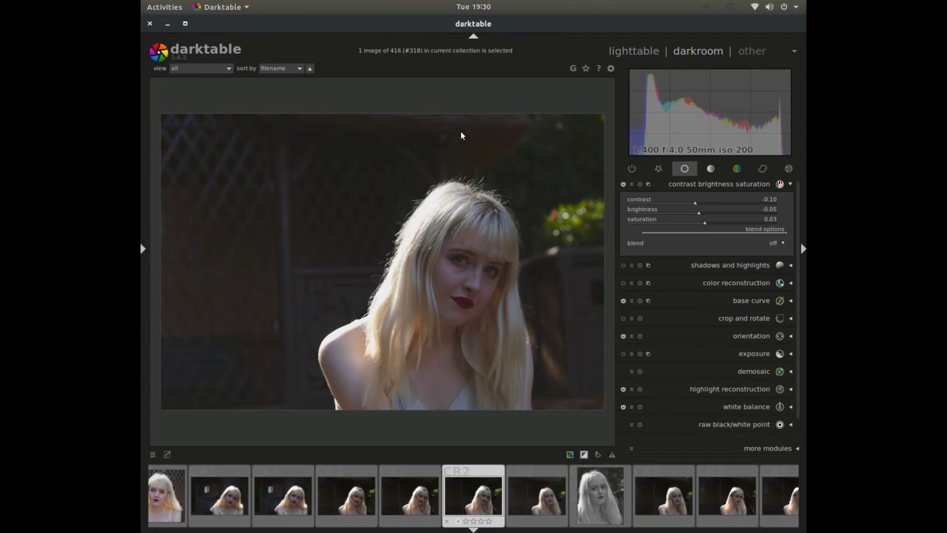
{"action": "left_click", "coordinate": [746, 184]}
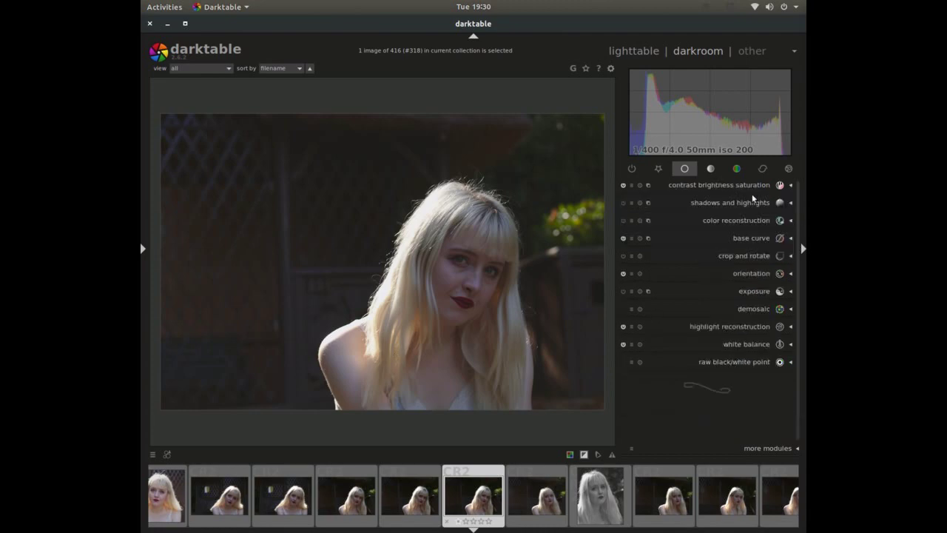
Enable the shadows and highlights module with shadows 68.85 and highlights -32.78
{"action": "left_click", "coordinate": [622, 202]}
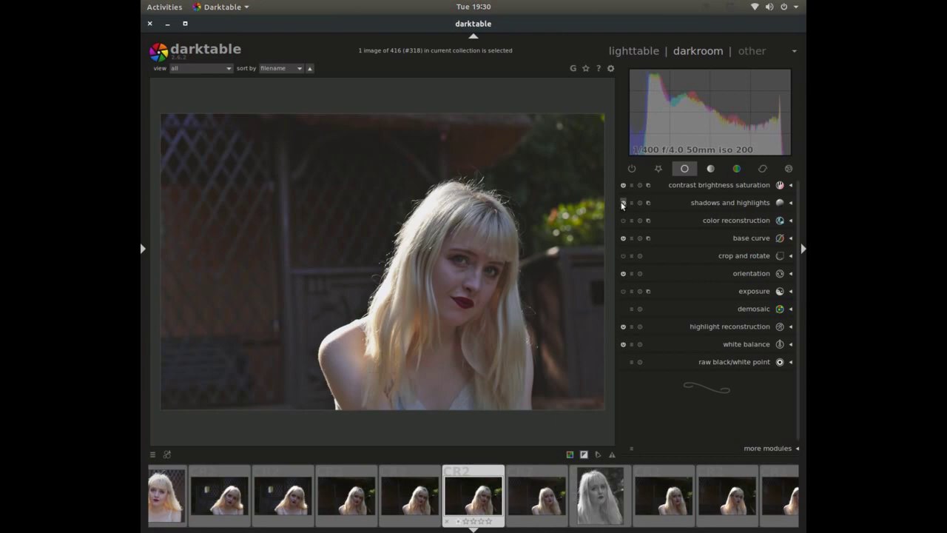
{"action": "left_click", "coordinate": [704, 201]}
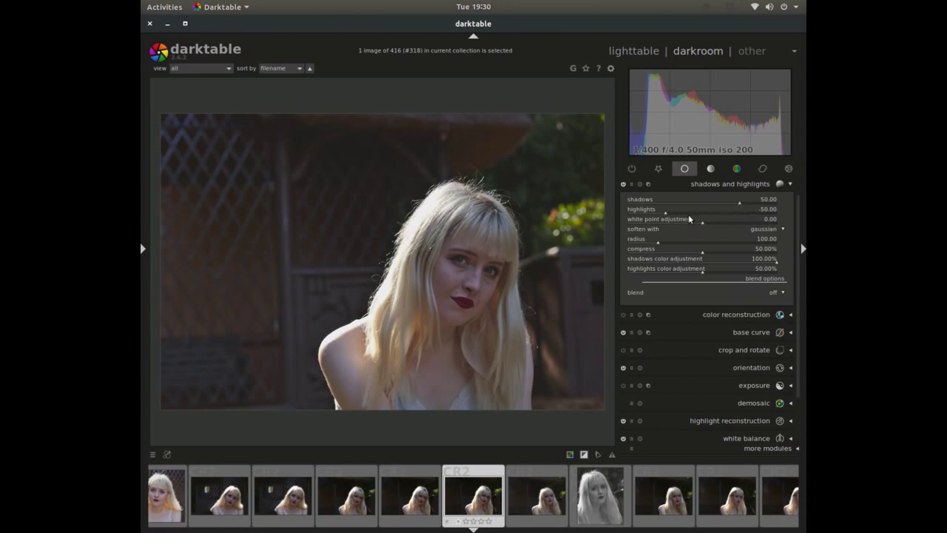
{"action": "mouse_move", "coordinate": [663, 211]}
{"action": "left_mouse_down"}
{"action": "mouse_move", "coordinate": [691, 215]}
{"action": "mouse_move", "coordinate": [678, 215]}
{"action": "left_mouse_up"}
{"action": "mouse_move", "coordinate": [737, 199]}
{"action": "left_mouse_down"}
{"action": "mouse_move", "coordinate": [725, 209]}
{"action": "mouse_move", "coordinate": [753, 209]}
{"action": "left_mouse_up"}
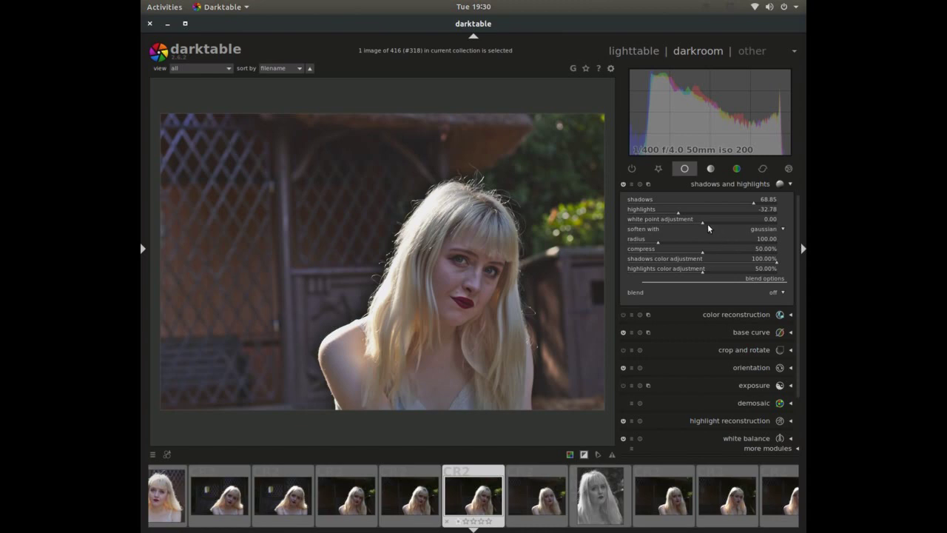
Set the white point adjustment to -0.29 and compare the portrait with shadows and highlights switched off and on
{"action": "left_click_drag", "start_coordinate": [702, 221], "coordinate": [803, 228]}
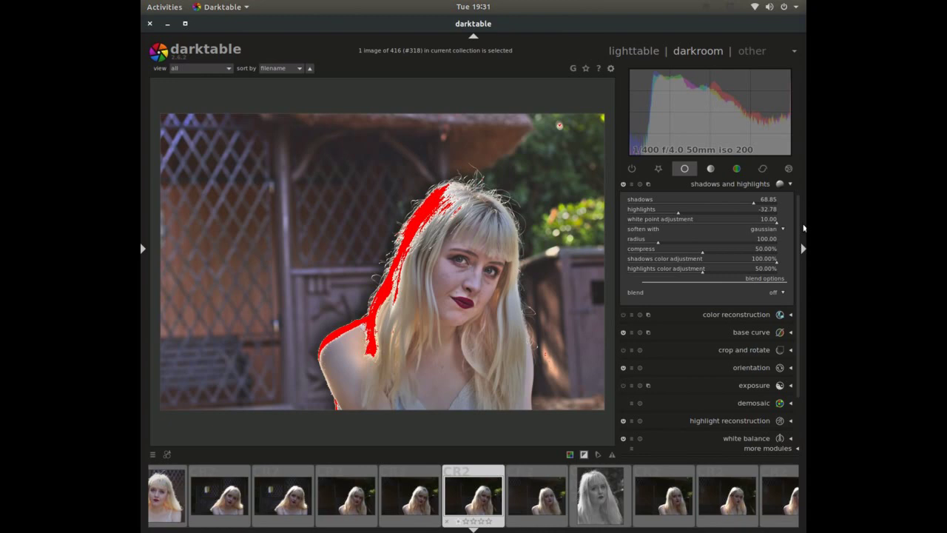
{"action": "left_click_drag", "start_coordinate": [803, 228], "coordinate": [699, 224]}
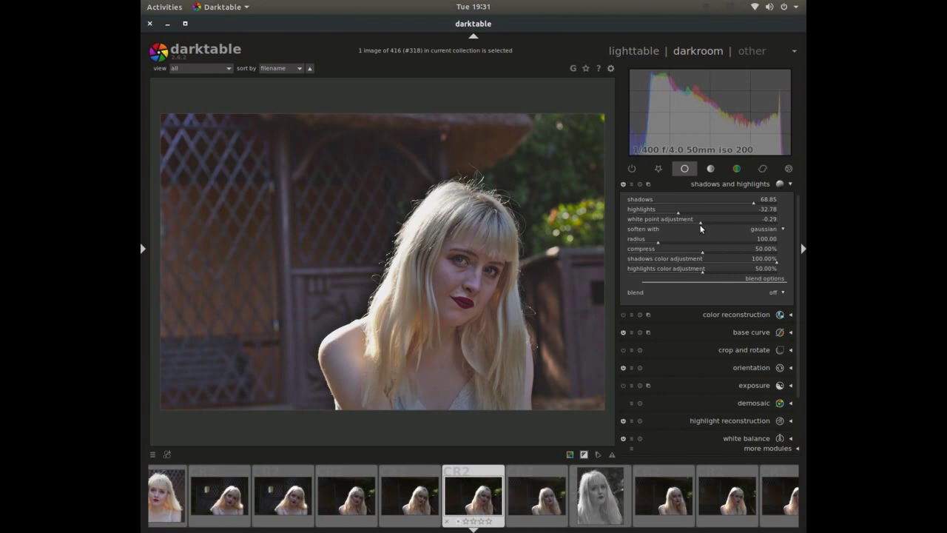
{"action": "left_click", "coordinate": [720, 185]}
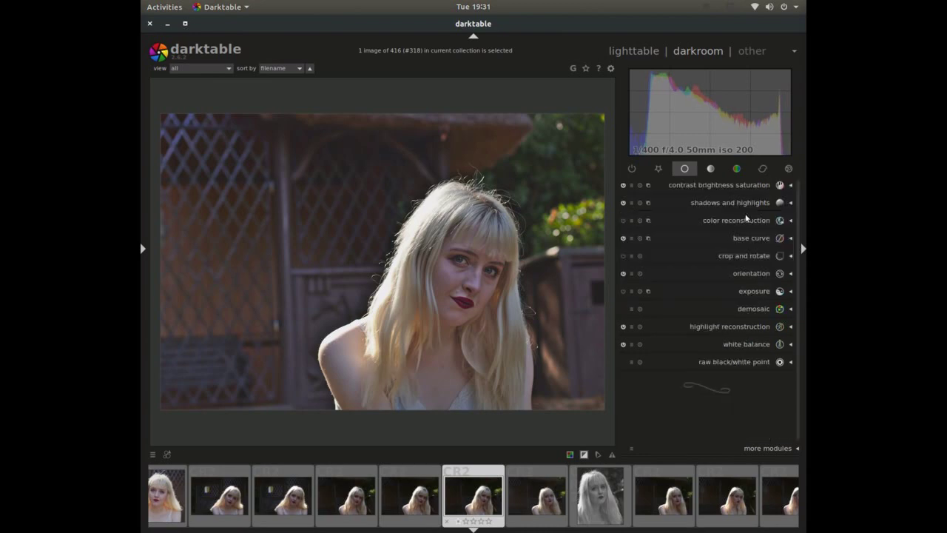
{"action": "left_click", "coordinate": [623, 203]}
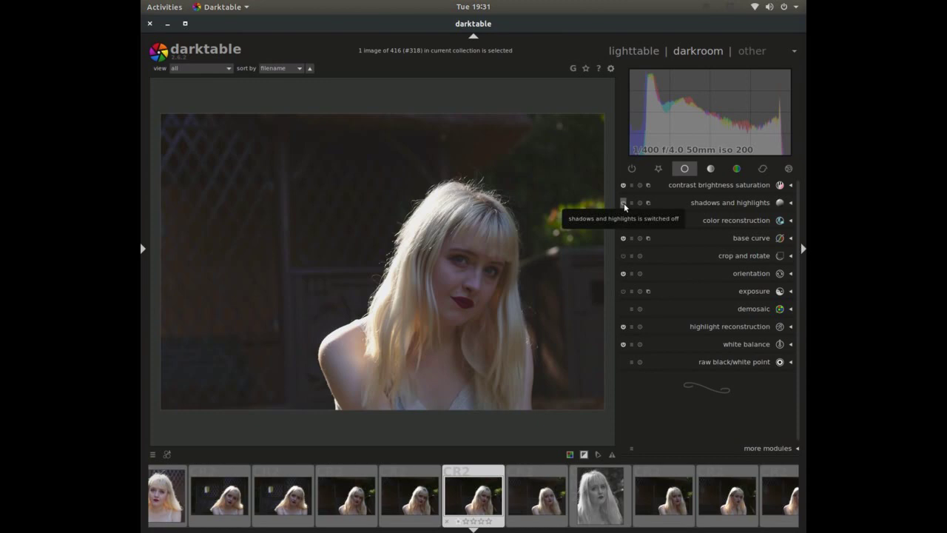
{"action": "left_click", "coordinate": [624, 202]}
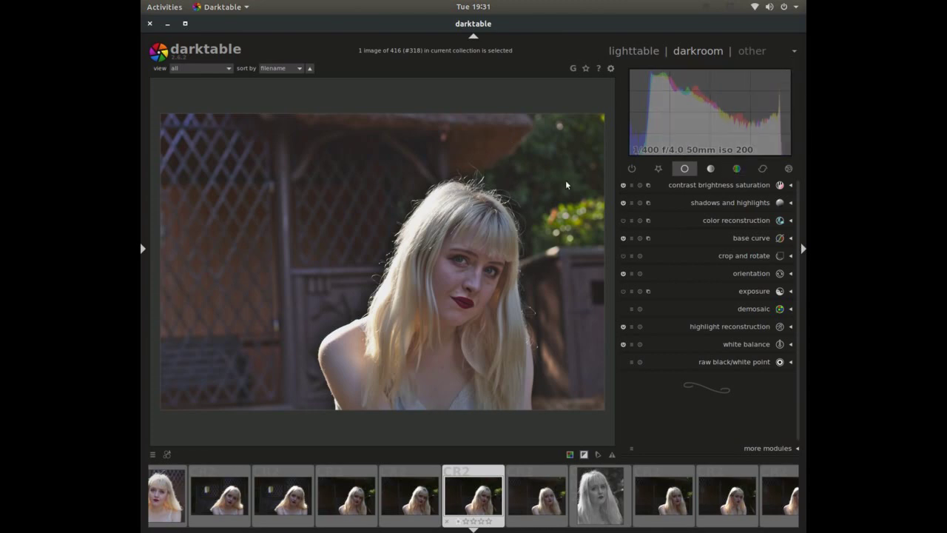
Enable crop and rotate and crop the portrait freehand from its left, right and upper edges, closer around the woman
{"action": "left_click", "coordinate": [711, 169]}
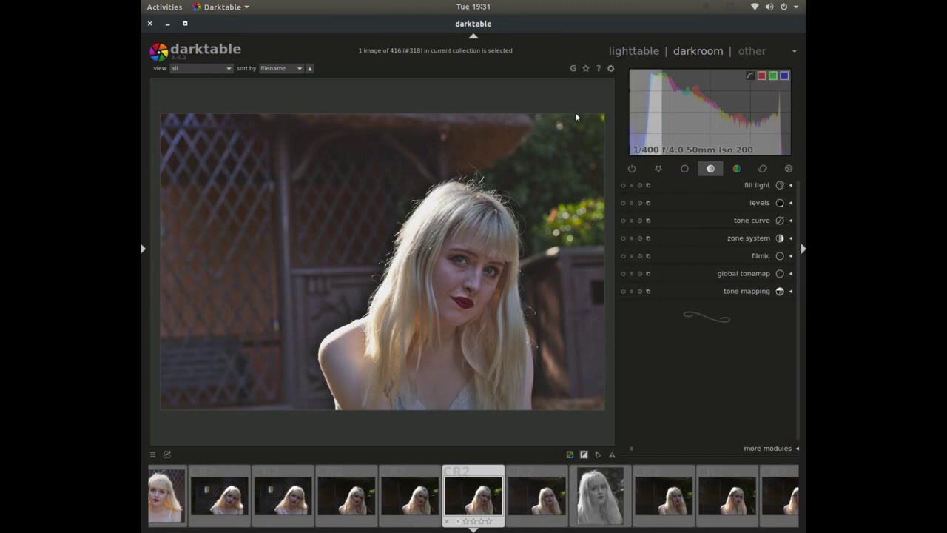
{"action": "left_click", "coordinate": [684, 168]}
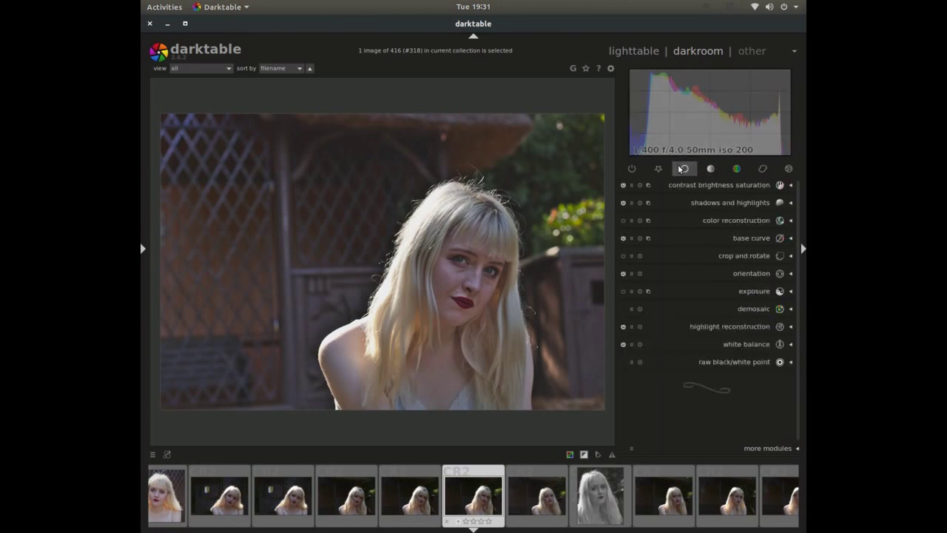
{"action": "left_click", "coordinate": [622, 256]}
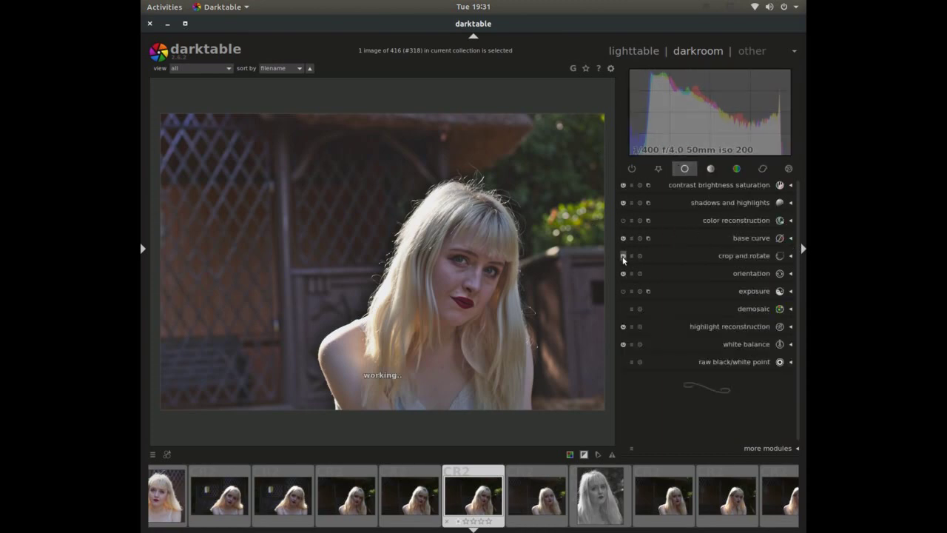
{"action": "left_click", "coordinate": [732, 256]}
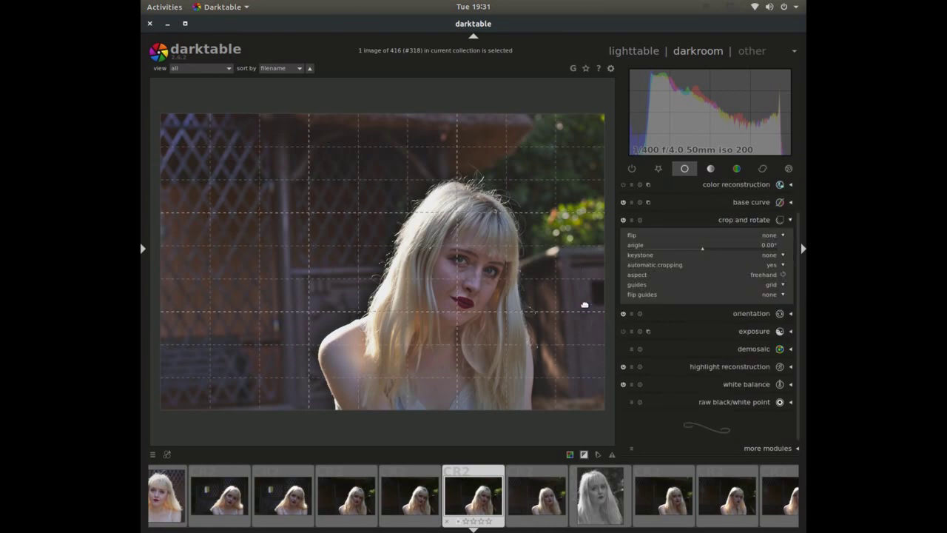
{"action": "left_click_drag", "start_coordinate": [169, 238], "coordinate": [290, 236]}
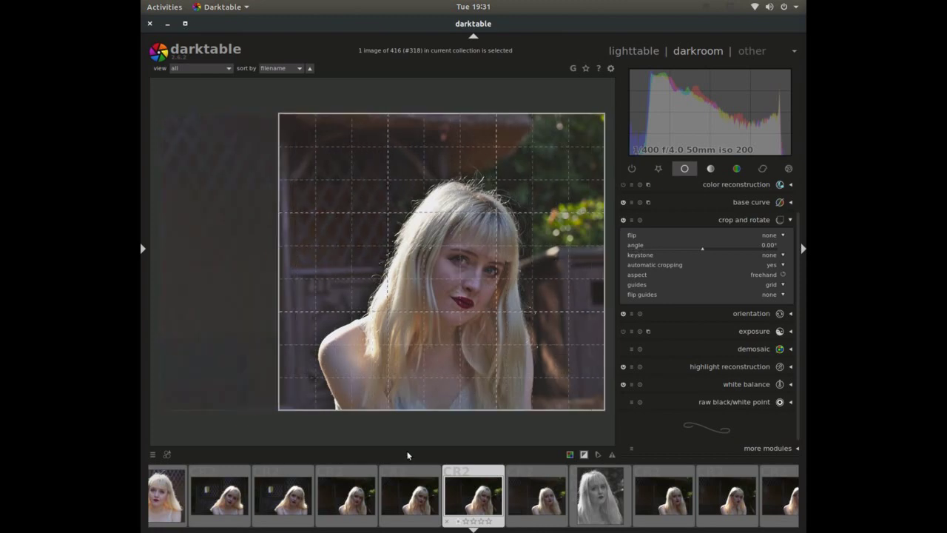
{"action": "left_click_drag", "start_coordinate": [594, 285], "coordinate": [549, 286]}
{"action": "left_click_drag", "start_coordinate": [444, 131], "coordinate": [447, 158]}
{"action": "key", "text": "Return"}
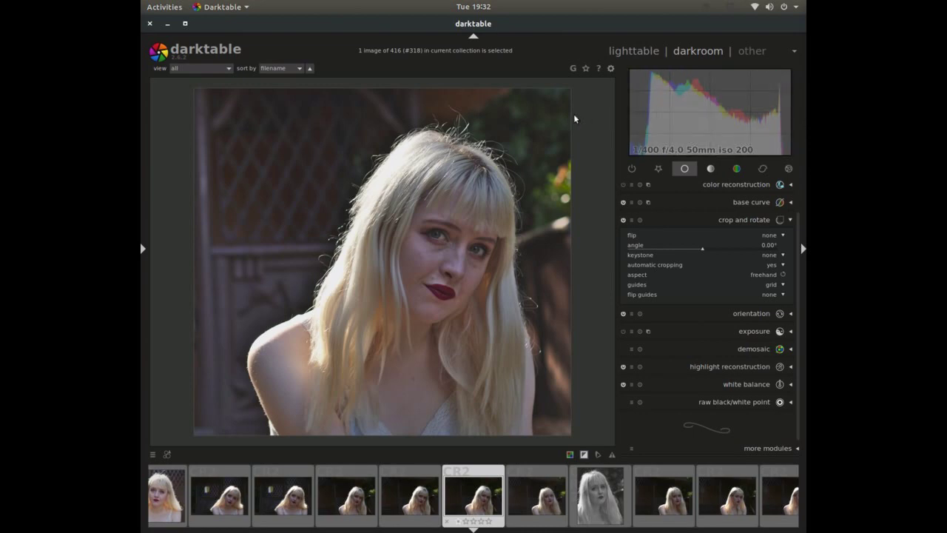
{"action": "left_click", "coordinate": [738, 217]}
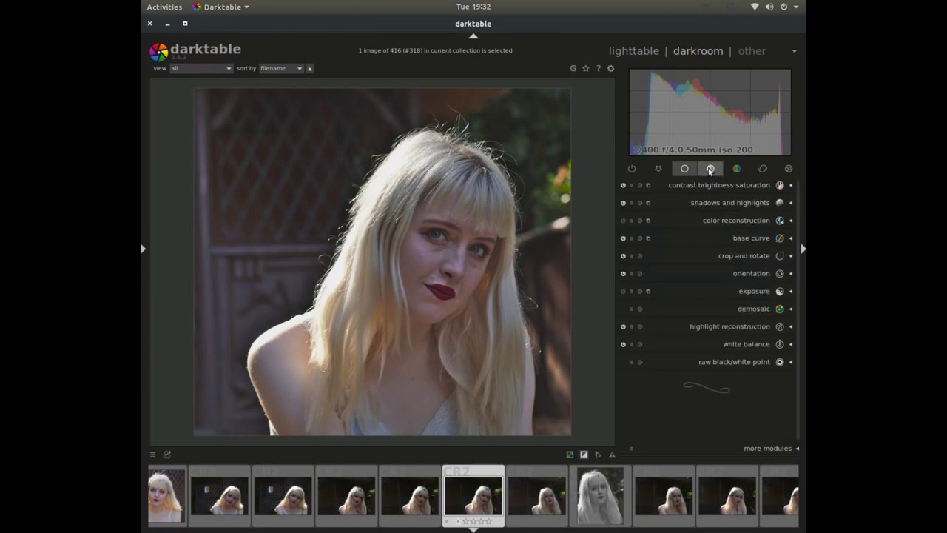
Enable the tone curve module, try lifting the upper part of the curve, and reset the module
{"action": "left_click", "coordinate": [710, 169]}
{"action": "left_click", "coordinate": [621, 217]}
{"action": "left_click", "coordinate": [750, 220]}
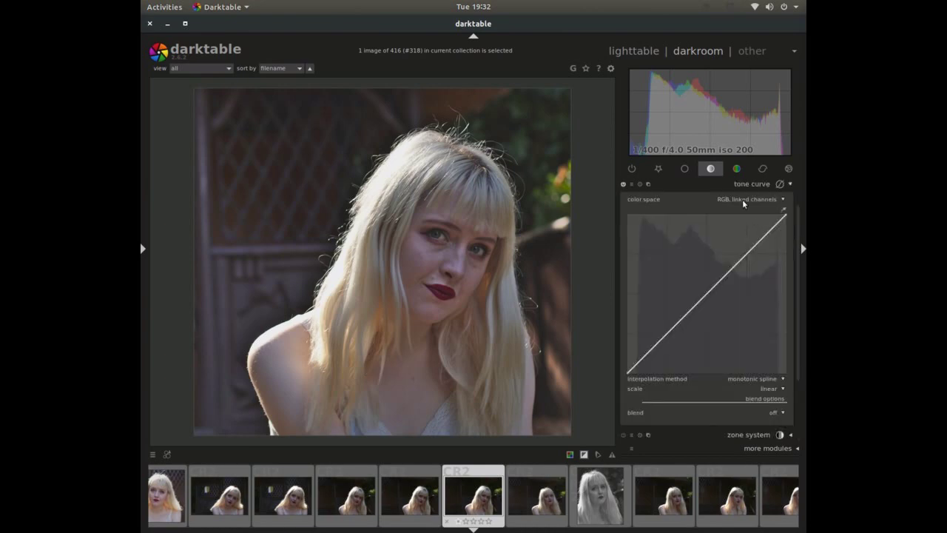
{"action": "mouse_move", "coordinate": [744, 252]}
{"action": "left_mouse_down"}
{"action": "mouse_move", "coordinate": [735, 245]}
{"action": "mouse_move", "coordinate": [774, 256]}
{"action": "mouse_move", "coordinate": [728, 247]}
{"action": "left_mouse_up"}
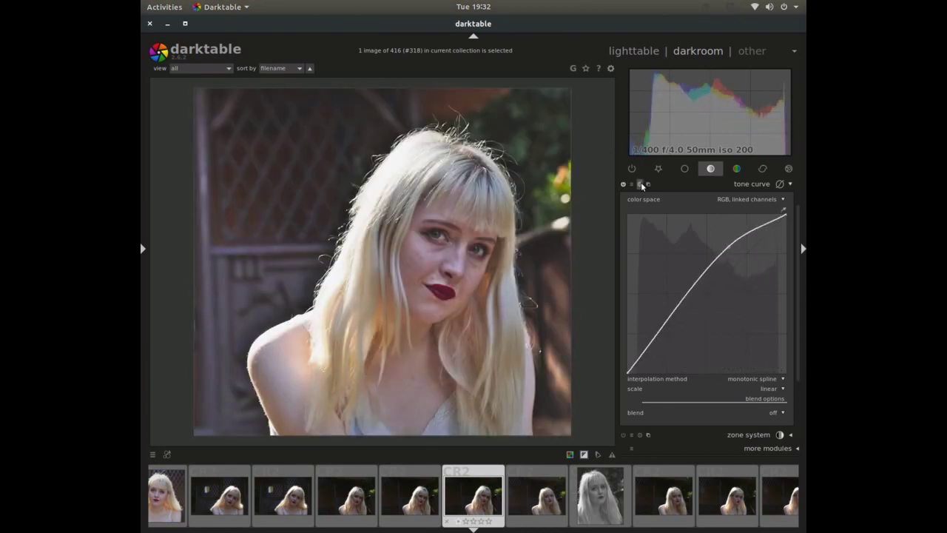
{"action": "left_click", "coordinate": [640, 184]}
Try the tone curve's Lab, linked channels color space and switch it to Lab, independent channels
{"action": "left_click", "coordinate": [743, 201]}
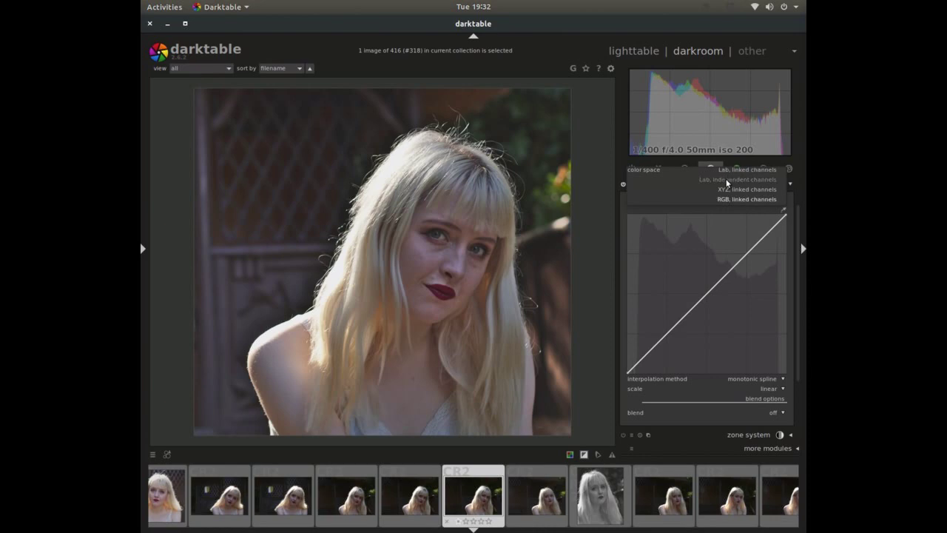
{"action": "left_click", "coordinate": [726, 179]}
{"action": "left_click", "coordinate": [736, 198]}
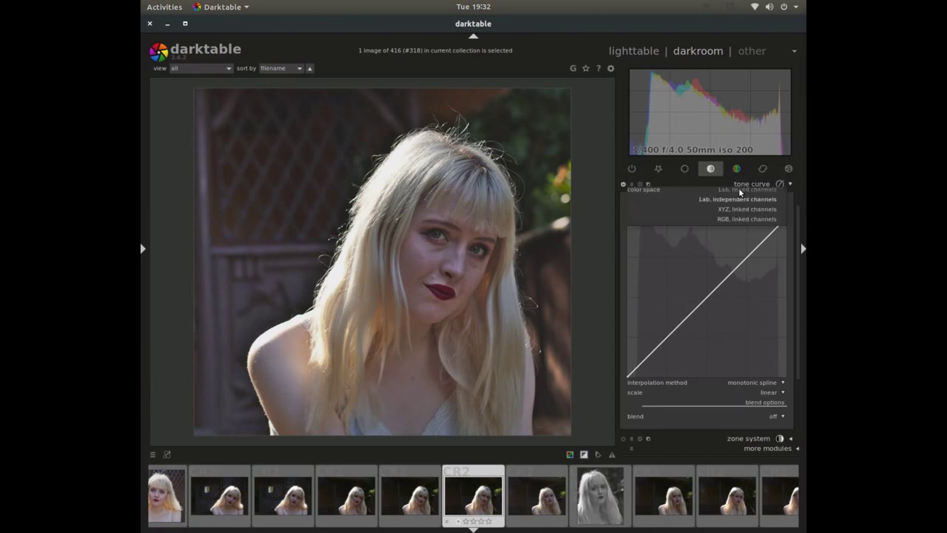
{"action": "left_click", "coordinate": [739, 187]}
{"action": "left_click", "coordinate": [762, 199]}
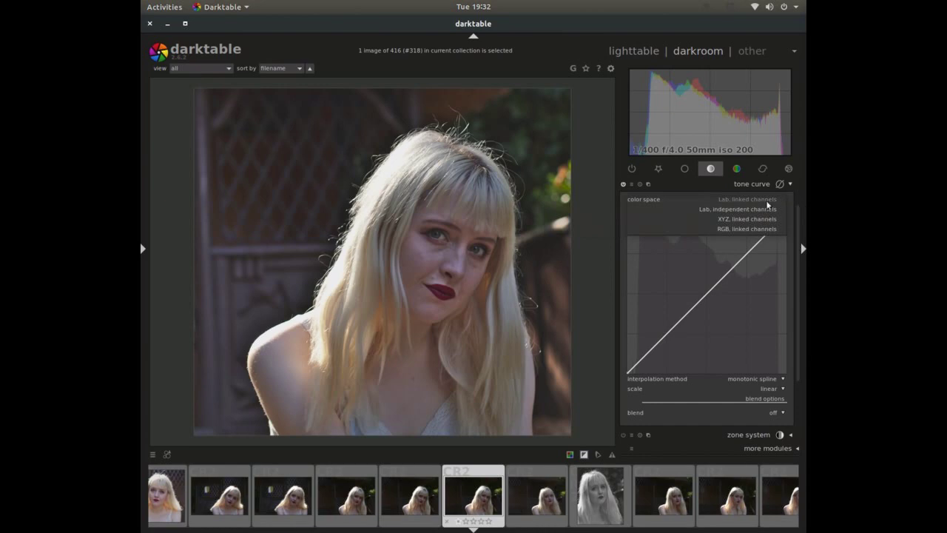
{"action": "left_click", "coordinate": [737, 209]}
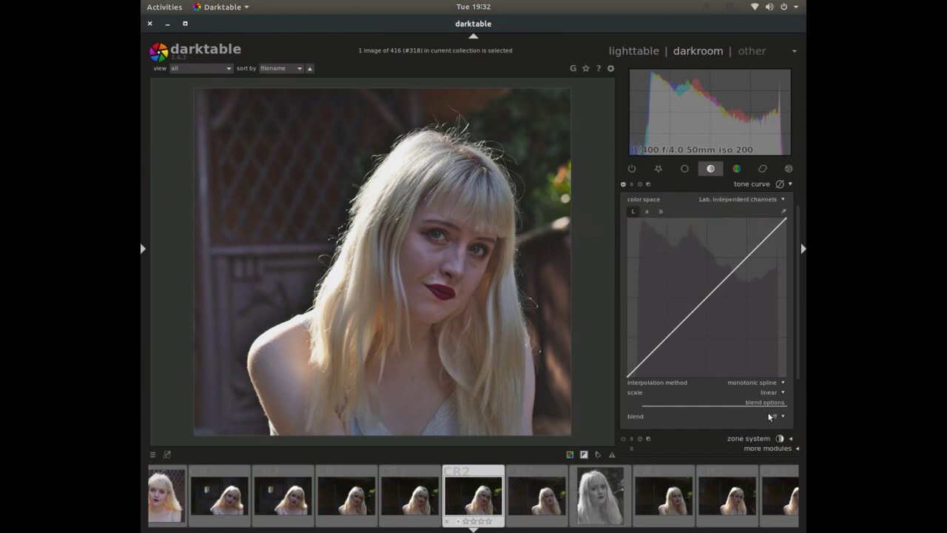
Look through the L, a and b channel curves, then return the color space to RGB, linked channels
{"action": "left_click", "coordinate": [647, 213]}
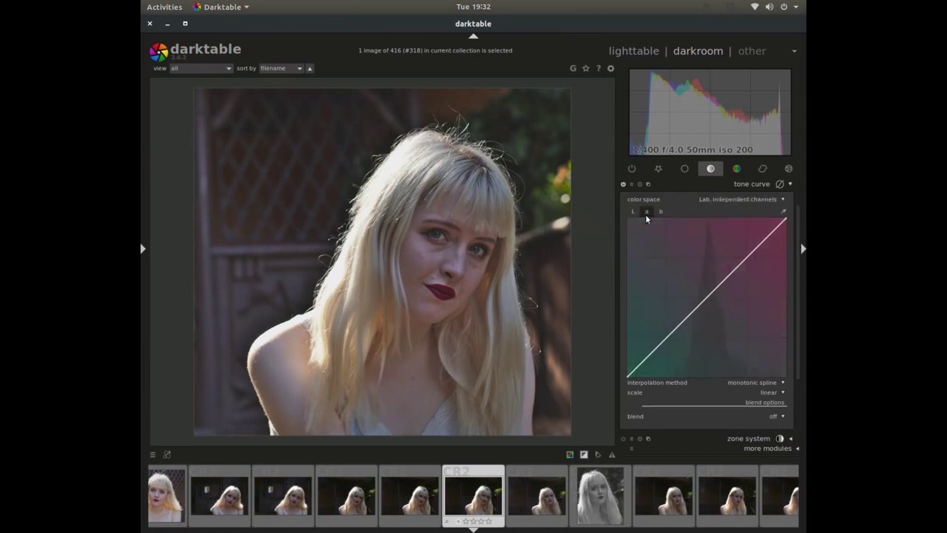
{"action": "left_click", "coordinate": [661, 212]}
{"action": "left_click", "coordinate": [632, 211]}
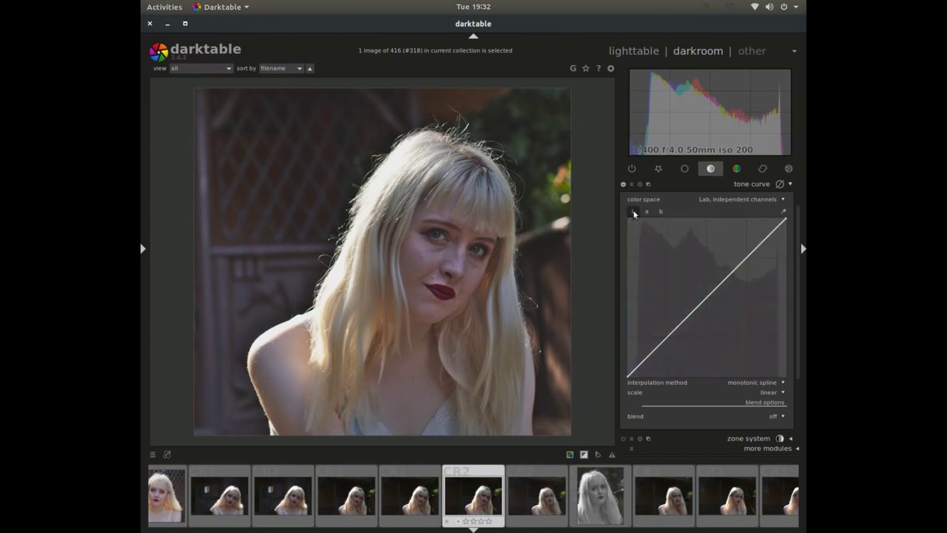
{"action": "left_click", "coordinate": [657, 212]}
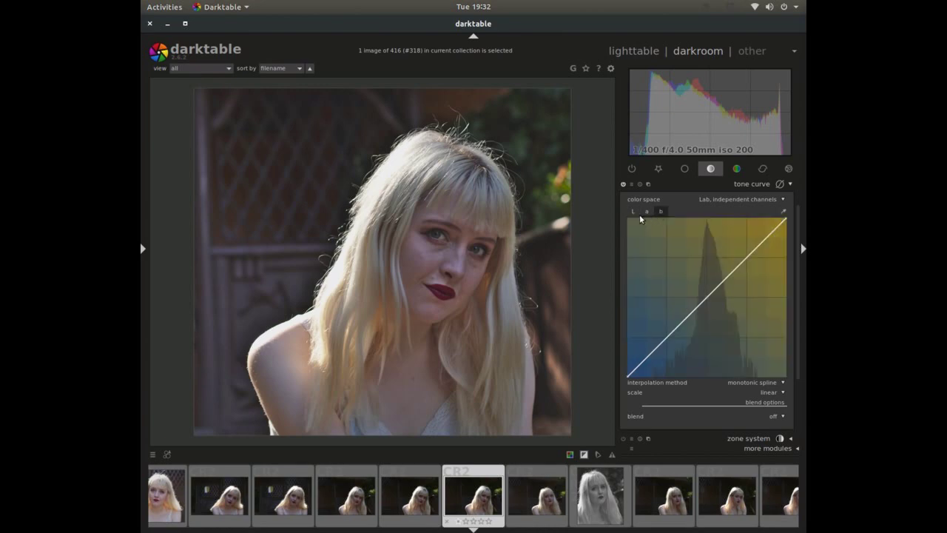
{"action": "left_click", "coordinate": [634, 213]}
{"action": "left_click", "coordinate": [709, 200]}
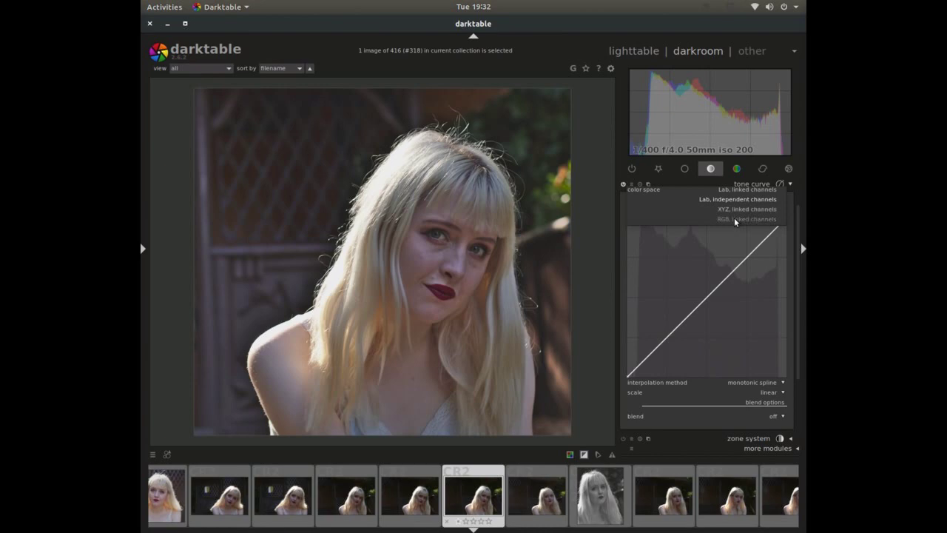
{"action": "left_click", "coordinate": [735, 219]}
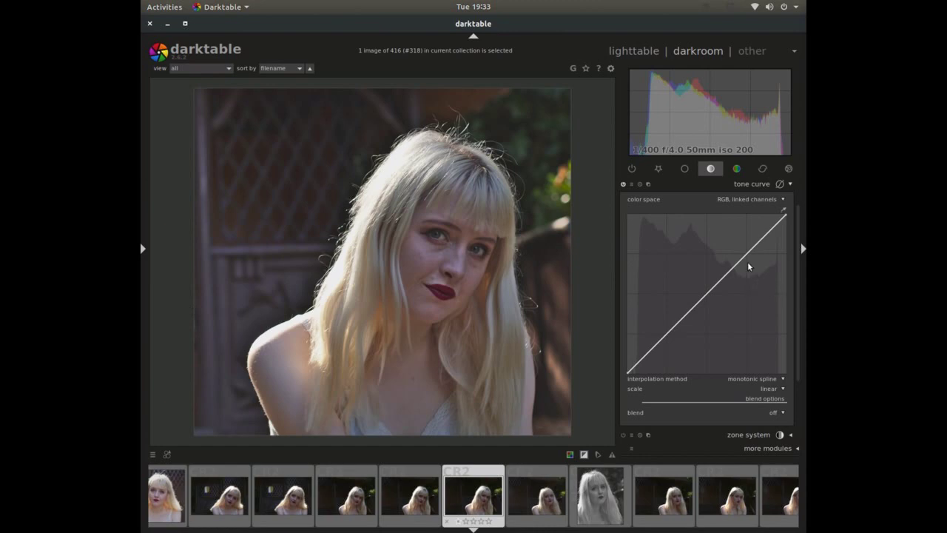
Sample the skin tone on the woman's cheek, lift the tone curve there to about 60.2, and slightly lower the curve's white end
{"action": "left_click", "coordinate": [783, 211]}
{"action": "left_click_drag", "start_coordinate": [390, 259], "coordinate": [425, 253]}
{"action": "left_click_drag", "start_coordinate": [704, 301], "coordinate": [702, 282]}
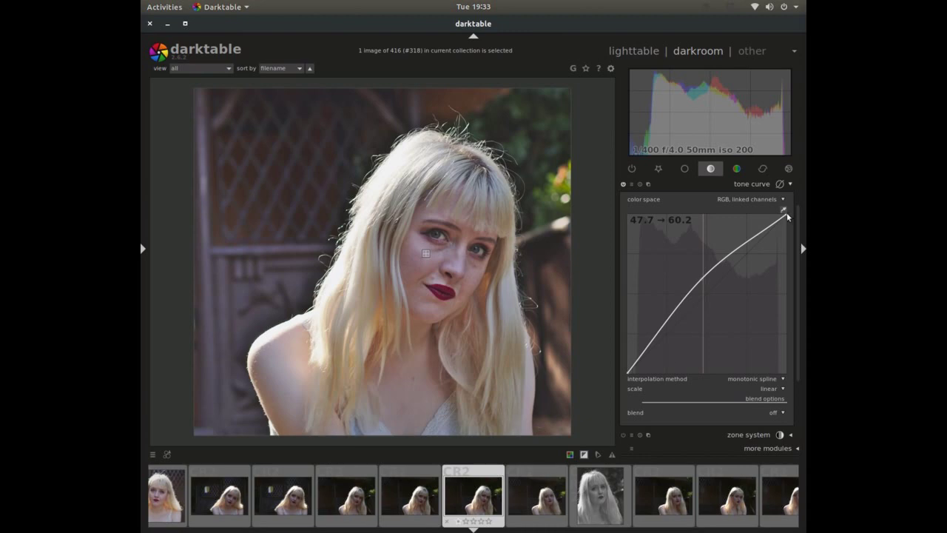
{"action": "left_click_drag", "start_coordinate": [788, 216], "coordinate": [794, 221]}
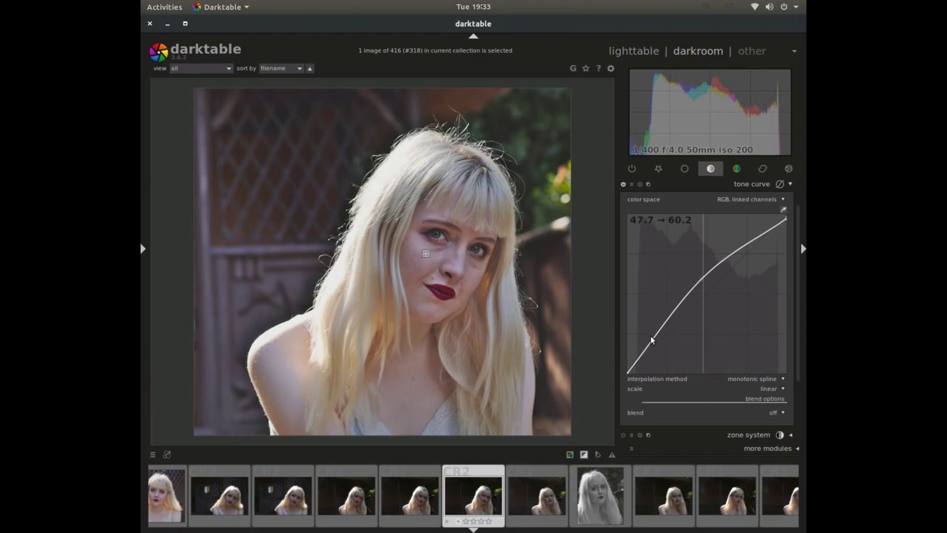
{"action": "left_click_drag", "start_coordinate": [651, 334], "coordinate": [653, 340]}
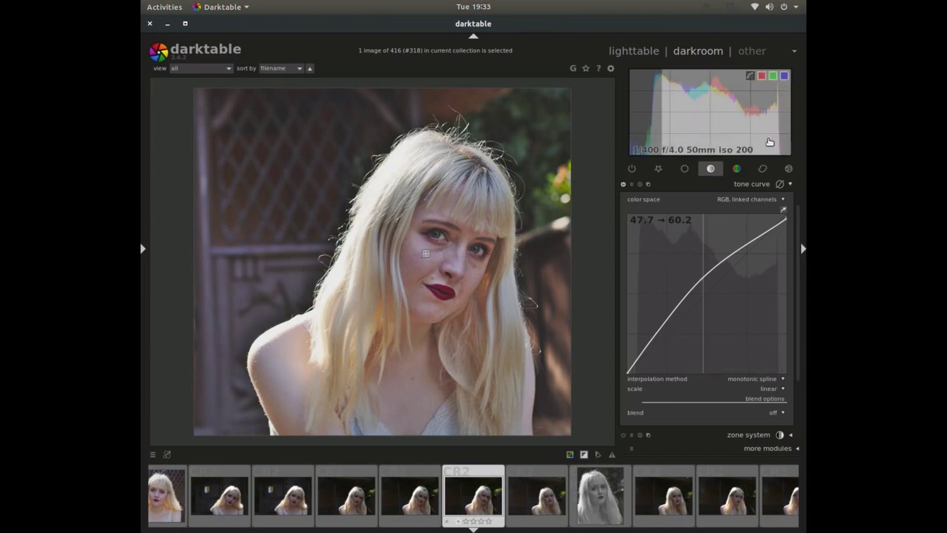
{"action": "left_click", "coordinate": [749, 185]}
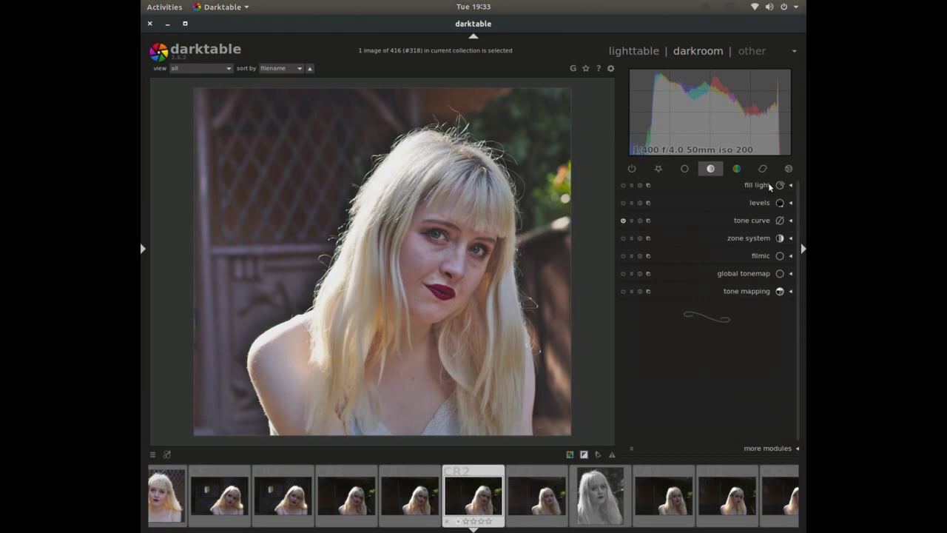
Enable the velvia module with a strength of 9%
{"action": "left_click", "coordinate": [737, 168]}
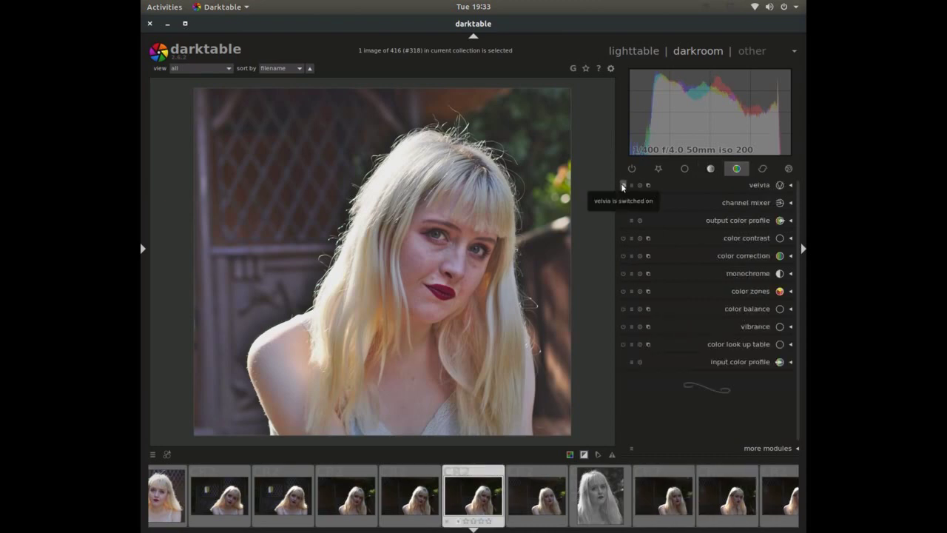
{"action": "left_click", "coordinate": [766, 185]}
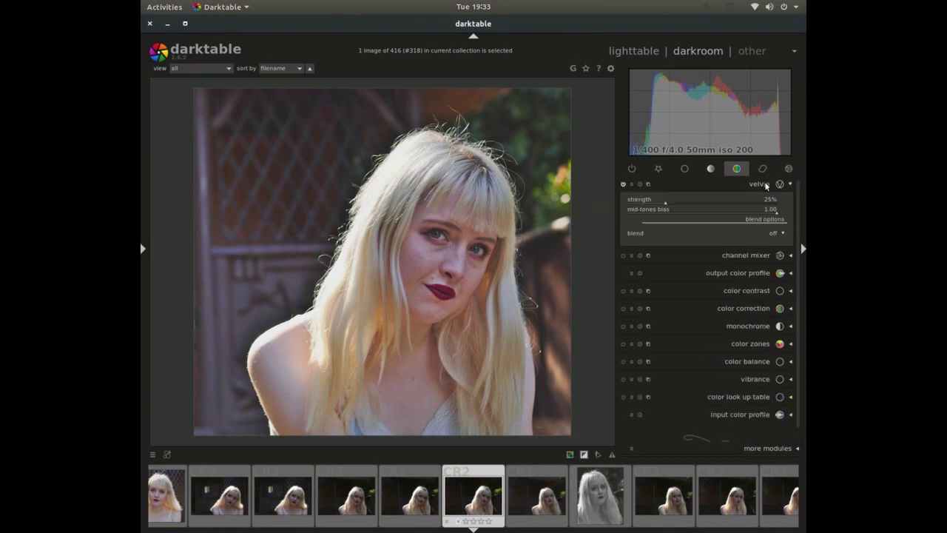
{"action": "scroll", "coordinate": [670, 199], "scroll_direction": "down", "scroll_amount": 10}
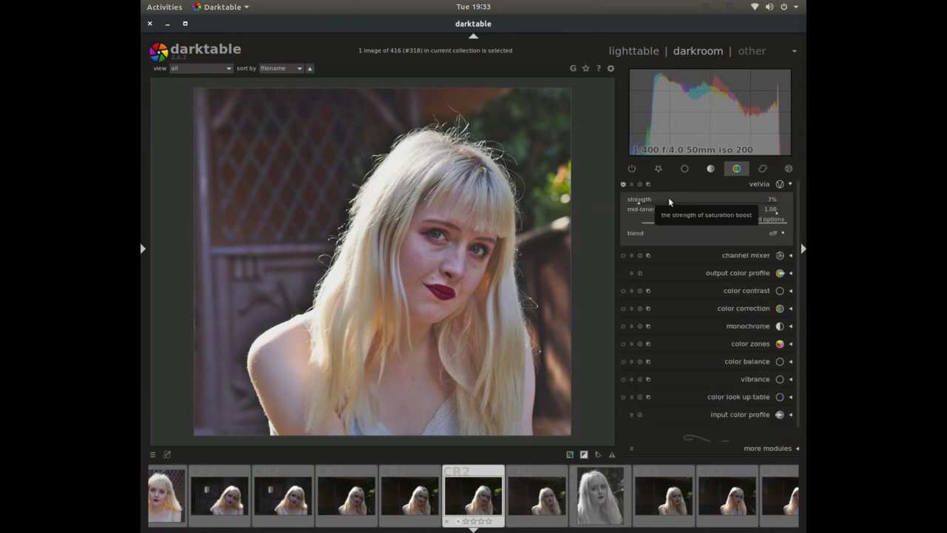
{"action": "scroll", "coordinate": [668, 200], "scroll_direction": "up", "scroll_amount": 5}
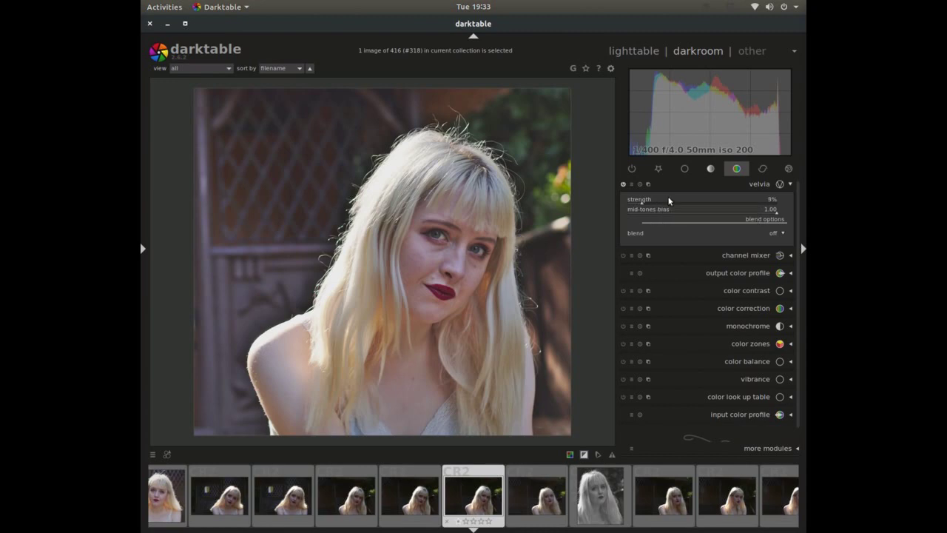
{"action": "left_click", "coordinate": [756, 185]}
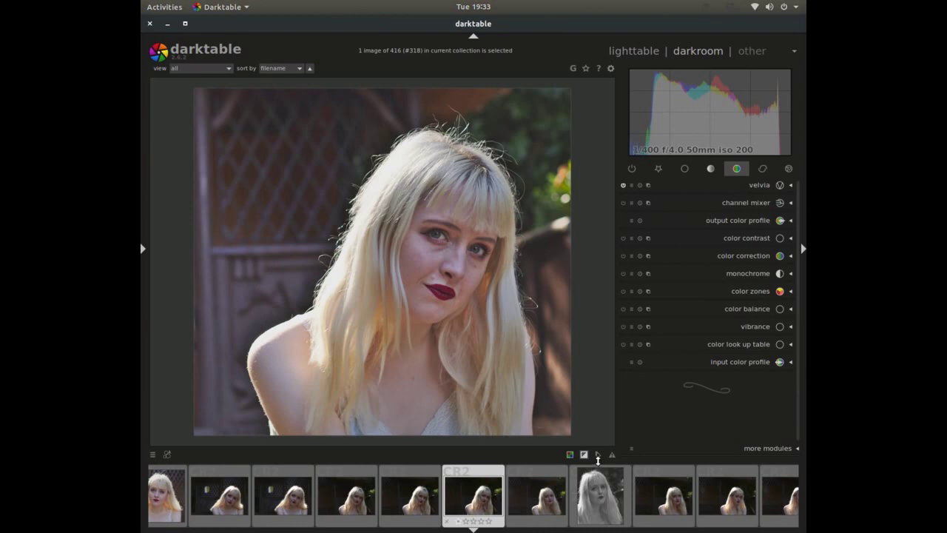
Enable the lens correction module, inspect its Canon EF 50mm f/1.4 USM settings and check its effect close up around the eye
{"action": "left_click", "coordinate": [767, 170]}
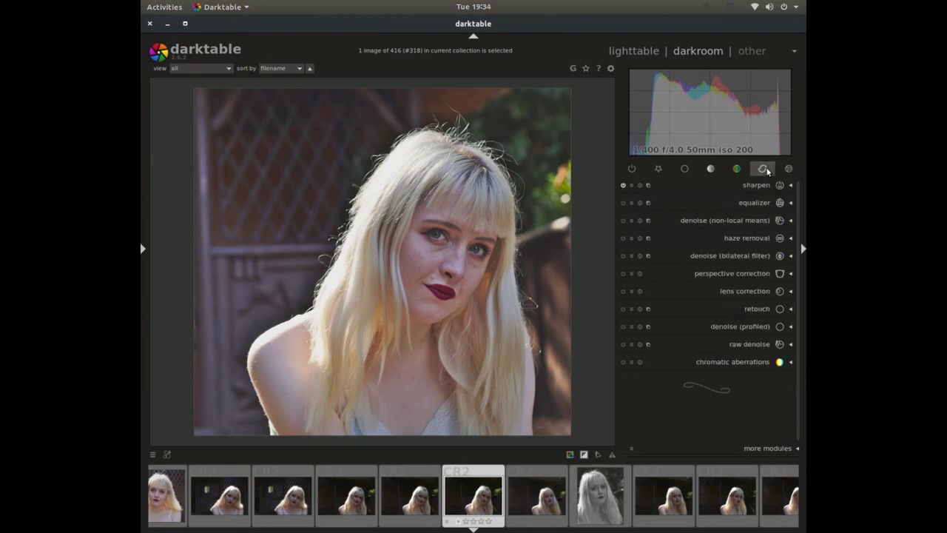
{"action": "left_click", "coordinate": [621, 291]}
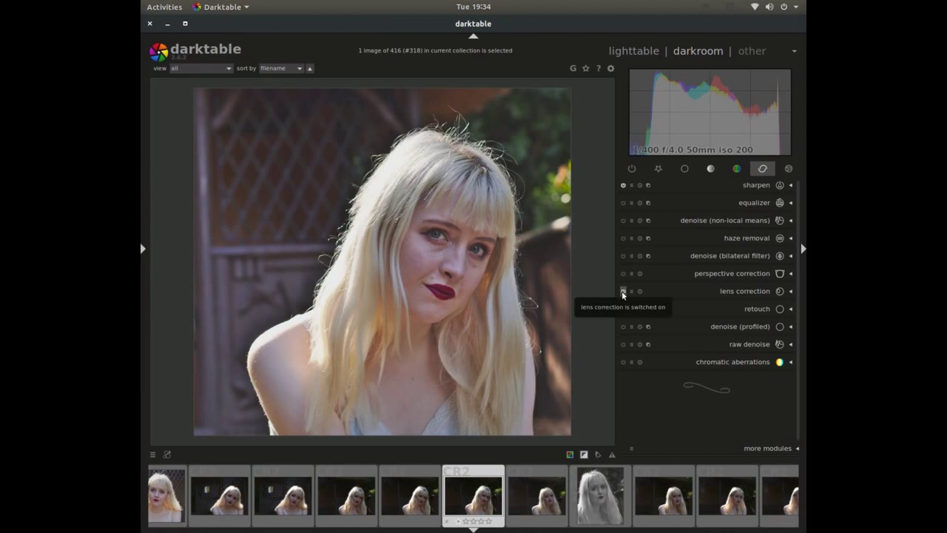
{"action": "scroll", "coordinate": [550, 244], "scroll_direction": "up", "scroll_amount": 5}
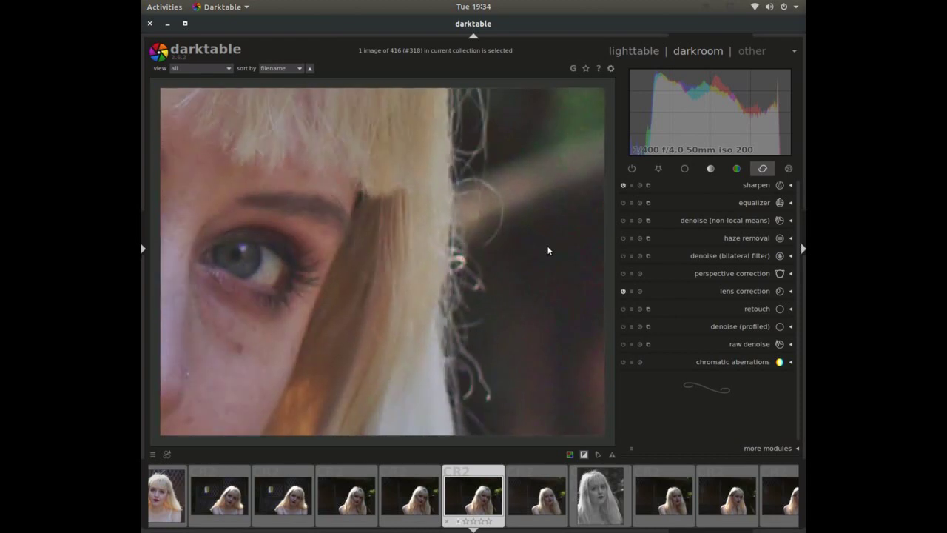
{"action": "left_click", "coordinate": [628, 291]}
{"action": "left_click", "coordinate": [623, 226]}
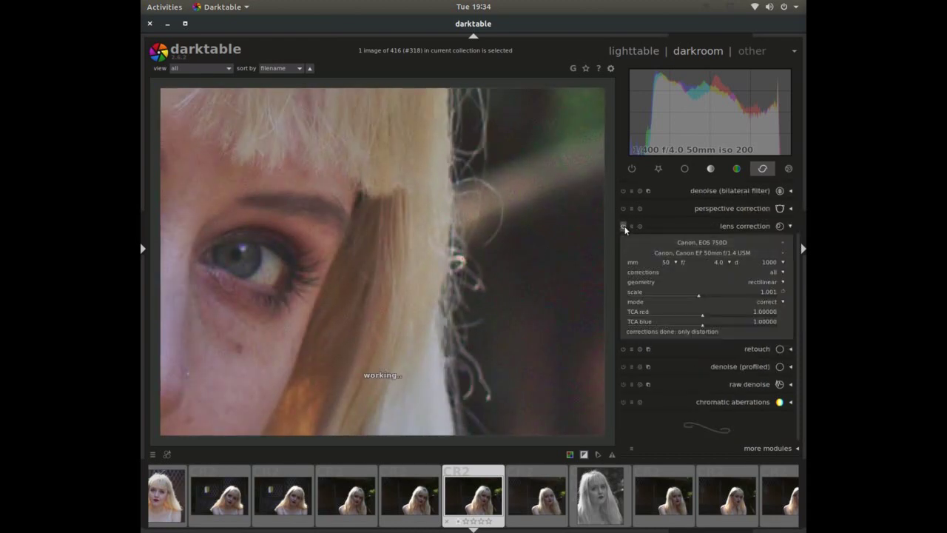
{"action": "left_click", "coordinate": [690, 228]}
Try the raw denoise module with the coarse end of its curve slightly lowered, and switch the module off again
{"action": "left_click", "coordinate": [685, 169]}
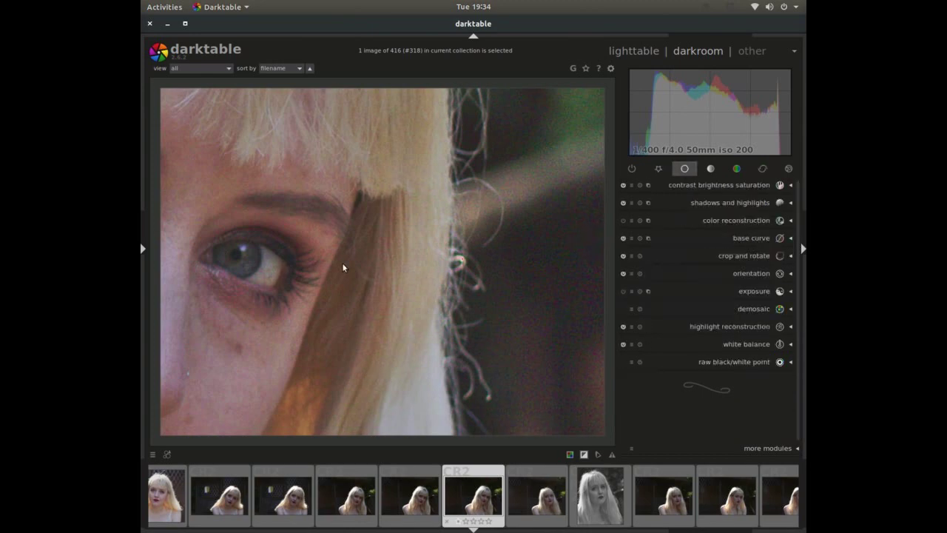
{"action": "left_click", "coordinate": [659, 170]}
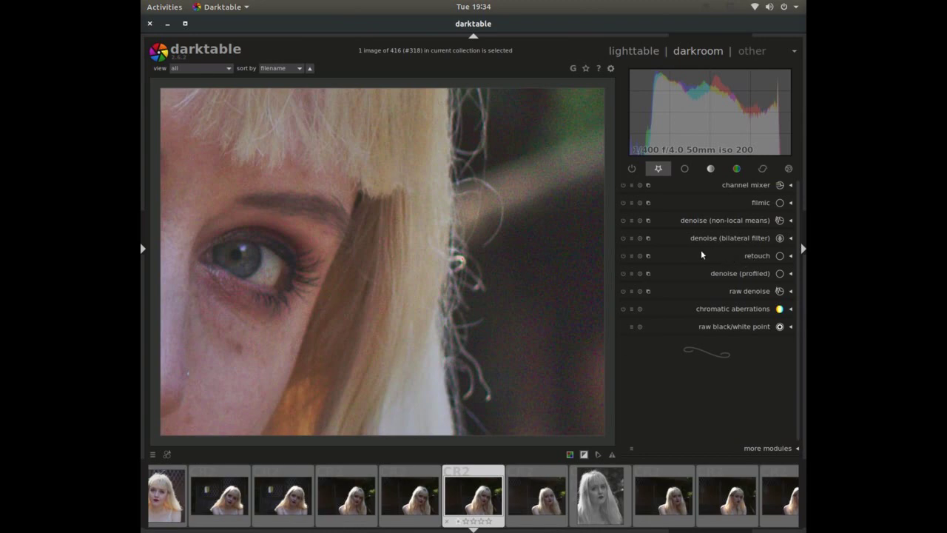
{"action": "left_click", "coordinate": [622, 292]}
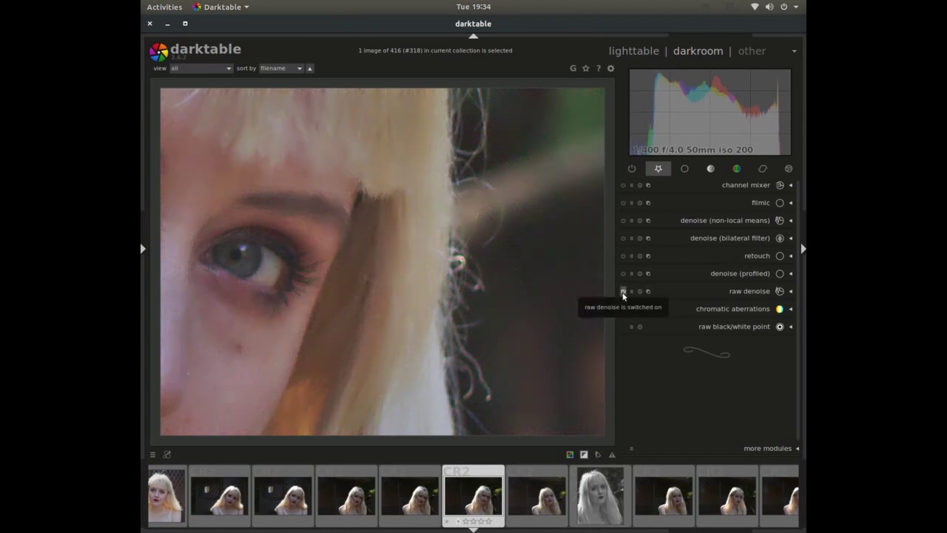
{"action": "left_click", "coordinate": [735, 291]}
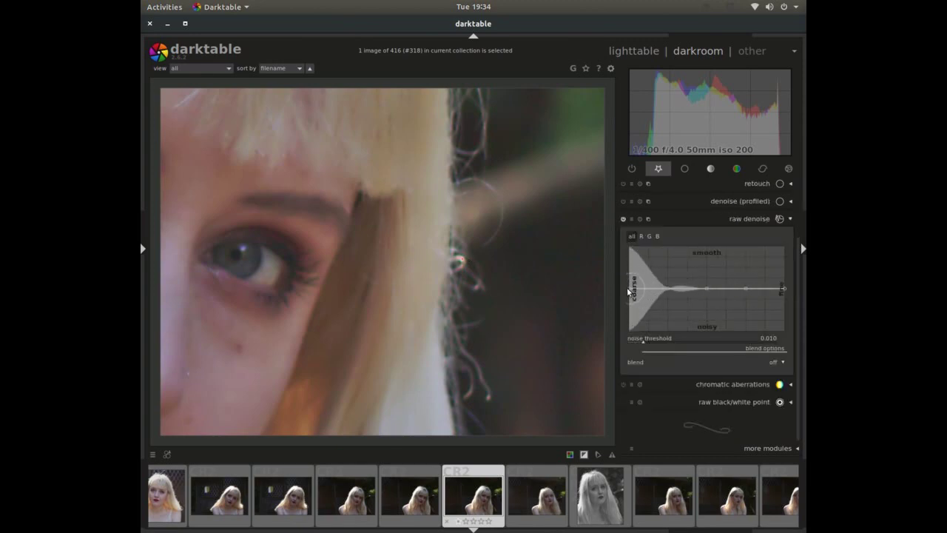
{"action": "left_click_drag", "start_coordinate": [626, 287], "coordinate": [628, 294]}
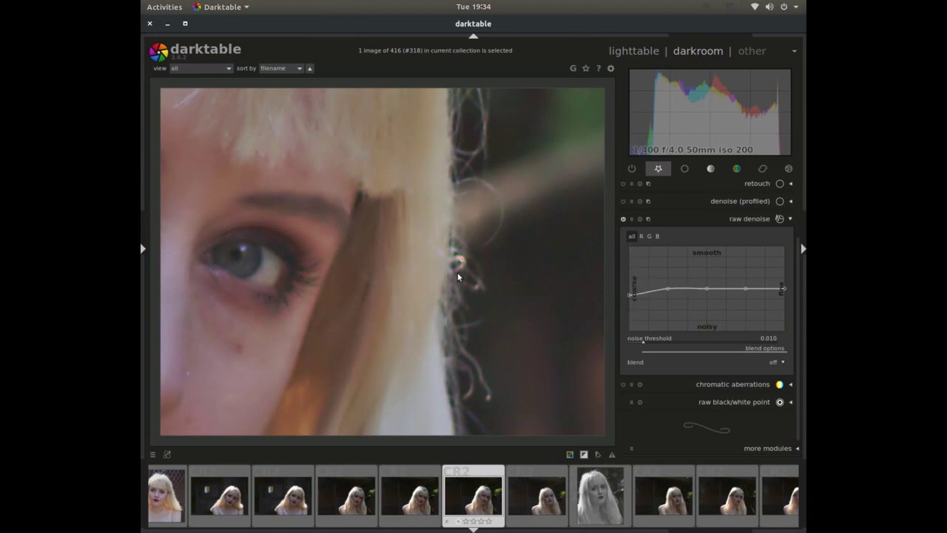
{"action": "middle_click", "coordinate": [415, 242]}
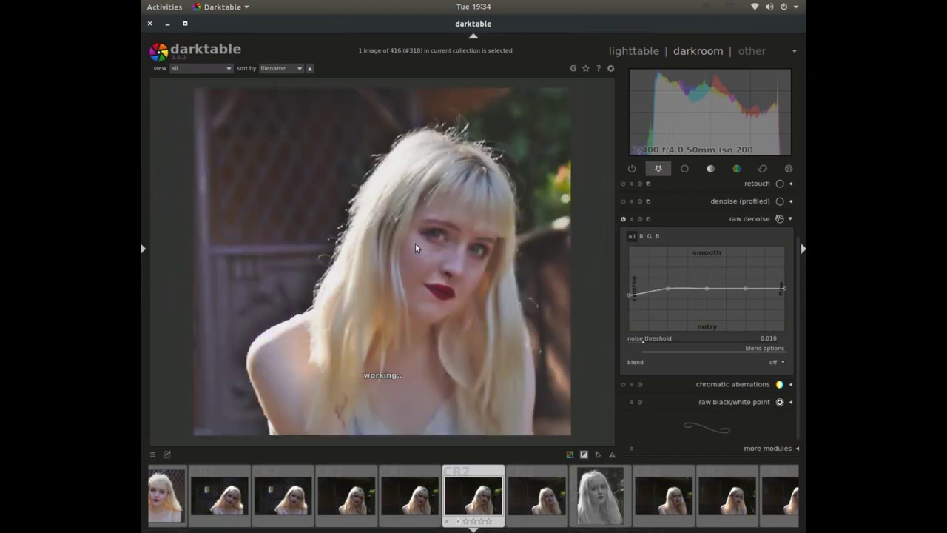
{"action": "left_click", "coordinate": [751, 219]}
{"action": "left_click", "coordinate": [622, 290]}
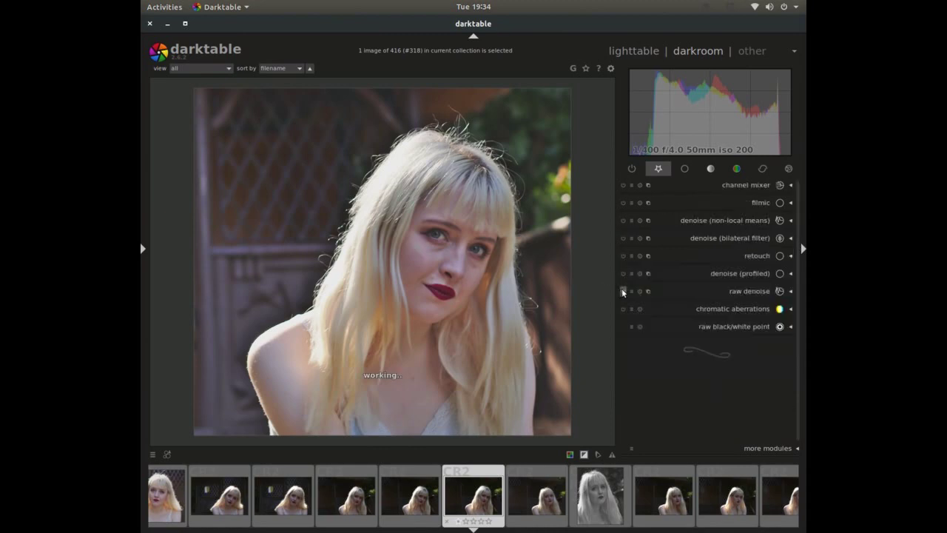
Enable denoise (profiled), try a patch size of 3, reduce the patch size again and increase the strength
{"action": "left_click", "coordinate": [621, 272]}
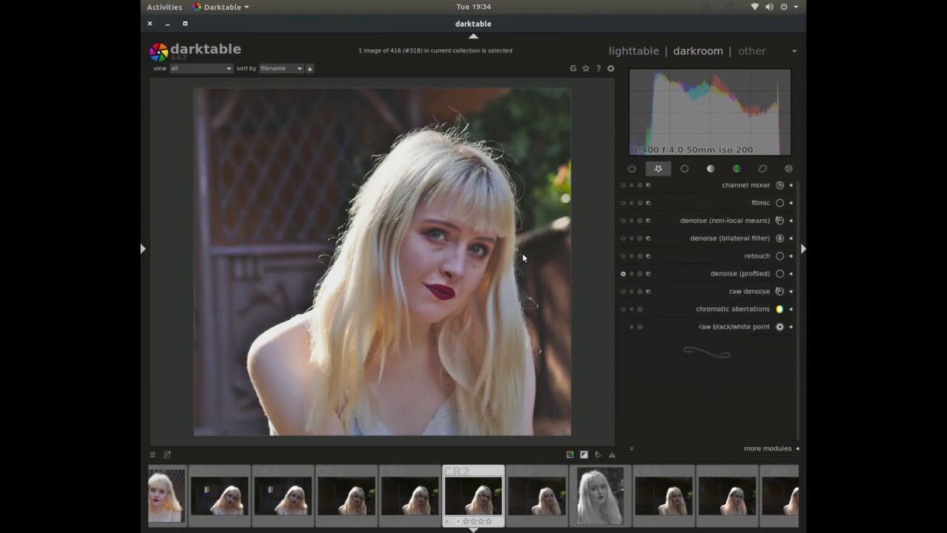
{"action": "scroll", "coordinate": [523, 253], "scroll_direction": "up", "scroll_amount": 3}
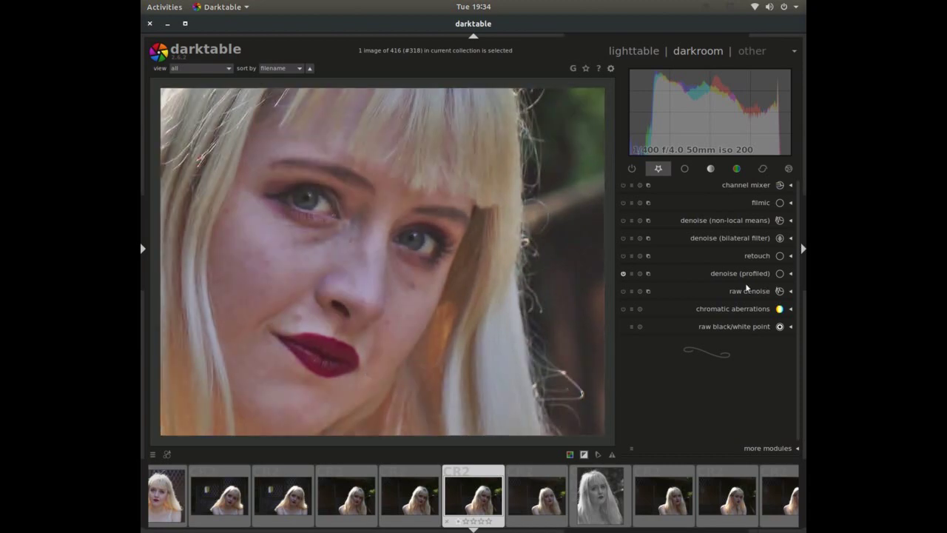
{"action": "left_click", "coordinate": [726, 275]}
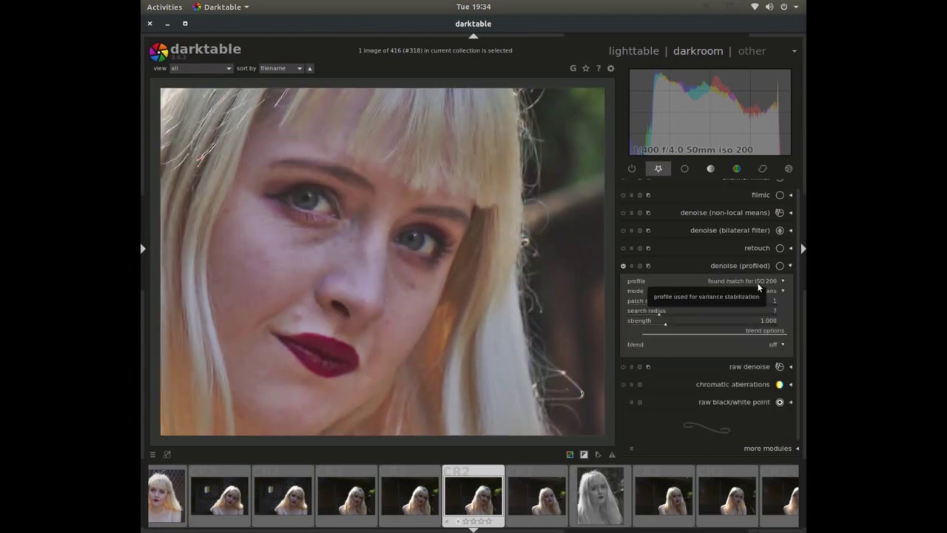
{"action": "left_click_drag", "start_coordinate": [669, 304], "coordinate": [744, 308]}
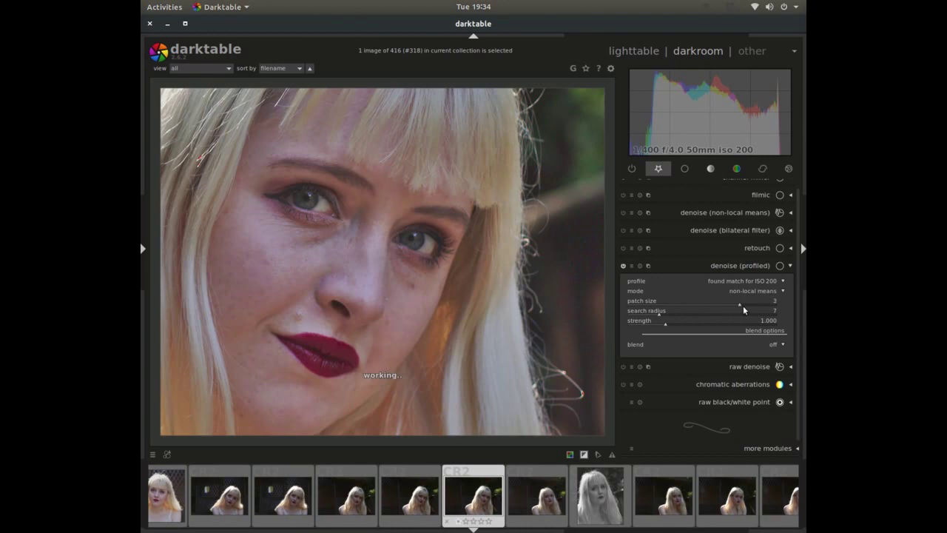
{"action": "left_click", "coordinate": [659, 305]}
{"action": "left_click_drag", "start_coordinate": [668, 328], "coordinate": [690, 325]}
{"action": "scroll", "coordinate": [659, 312], "scroll_direction": "down", "scroll_amount": 1}
{"action": "left_click", "coordinate": [735, 264]}
{"action": "middle_click", "coordinate": [370, 215]}
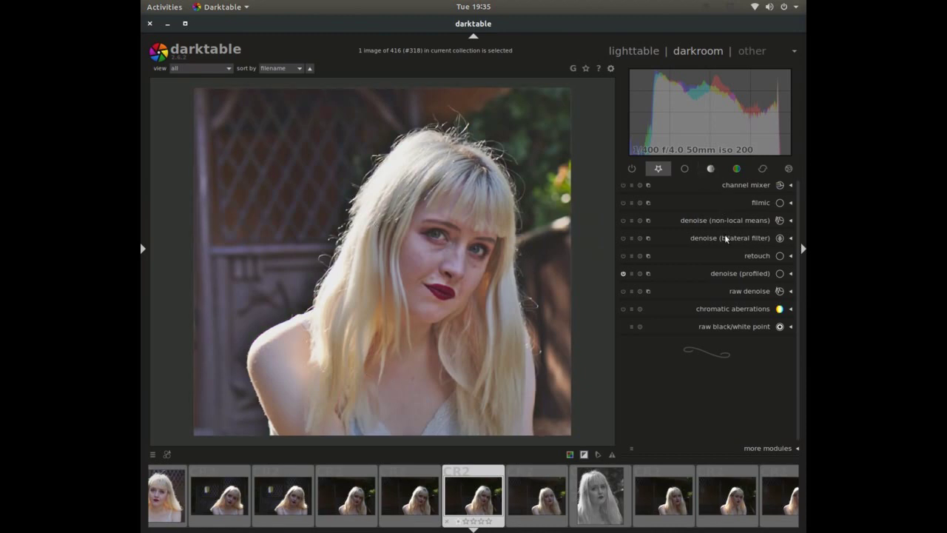
Enable the filmic module and compare the portrait with filmic switched off and on
{"action": "left_click", "coordinate": [623, 203]}
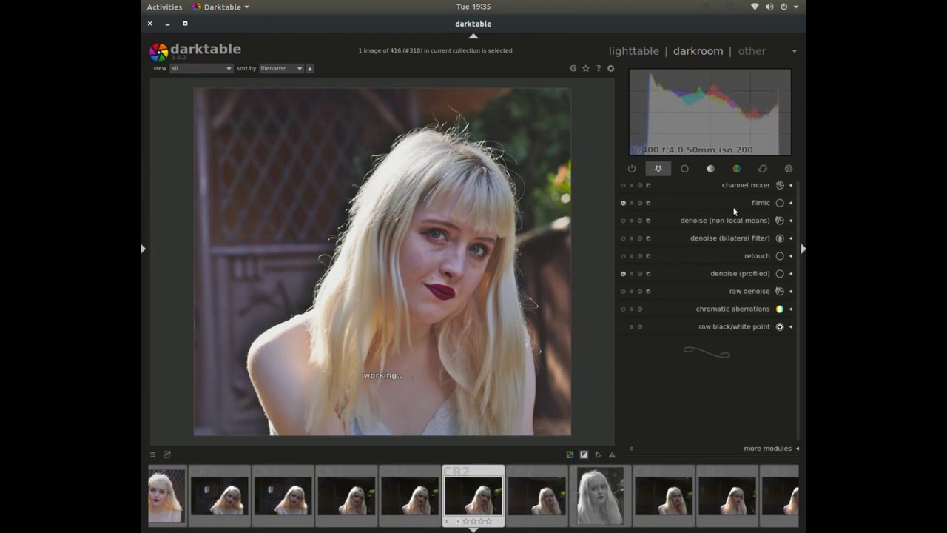
{"action": "left_click", "coordinate": [760, 204]}
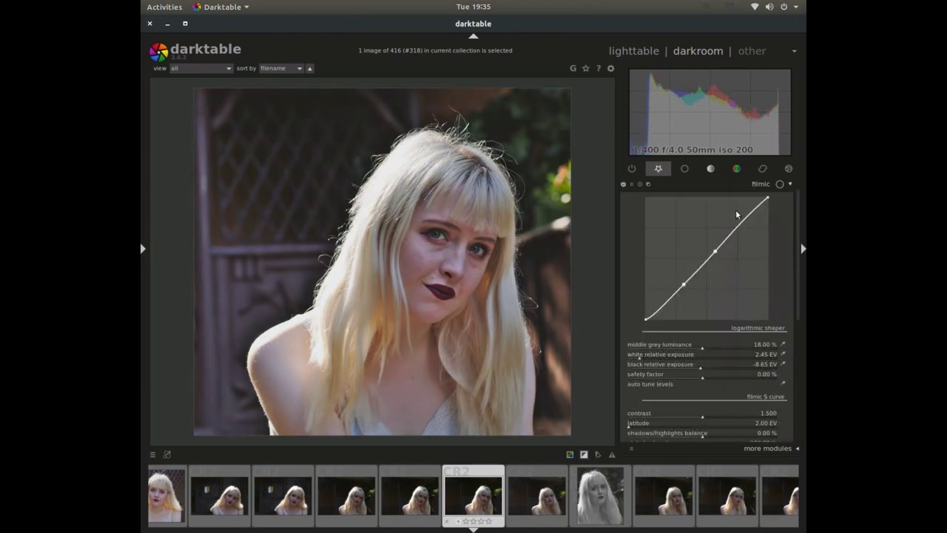
{"action": "left_click", "coordinate": [623, 184]}
{"action": "left_click", "coordinate": [623, 184]}
{"action": "scroll", "coordinate": [473, 225], "scroll_direction": "up", "scroll_amount": 2}
{"action": "scroll", "coordinate": [473, 224], "scroll_direction": "up", "scroll_amount": 1}
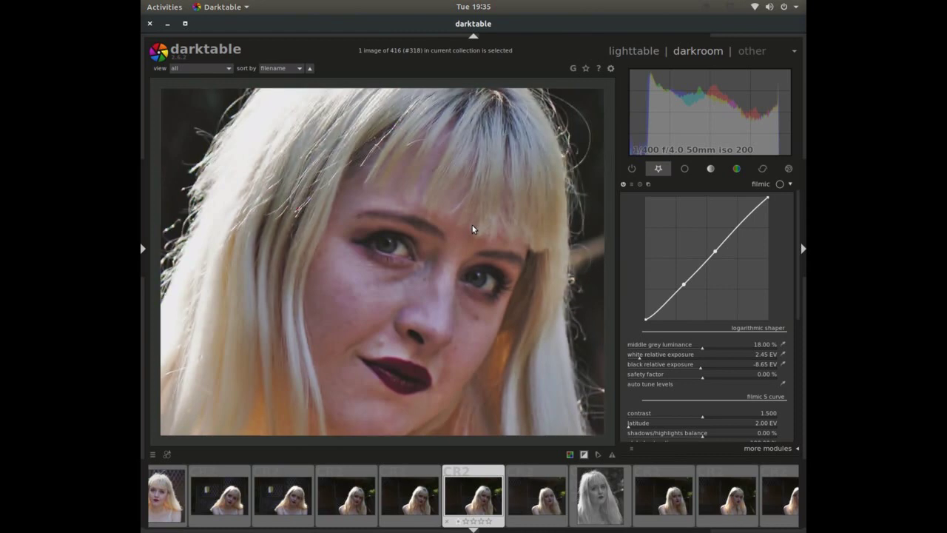
Try filmic with a lower black relative exposure and middle grey luminance of about 15.87 %, and restore the "applied preset (default)" preset
{"action": "left_click", "coordinate": [695, 367]}
{"action": "left_click_drag", "start_coordinate": [696, 367], "coordinate": [688, 369]}
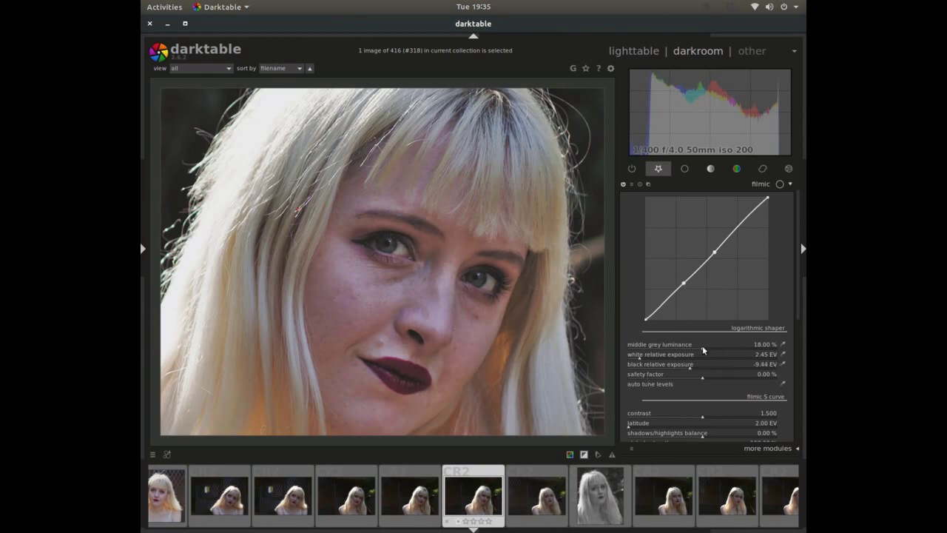
{"action": "left_click_drag", "start_coordinate": [703, 350], "coordinate": [693, 353]}
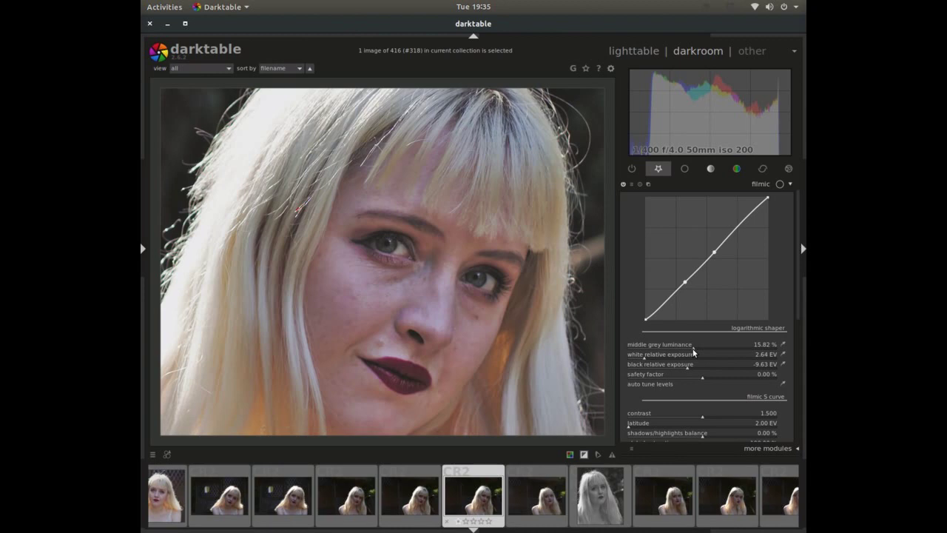
{"action": "right_click", "coordinate": [715, 294]}
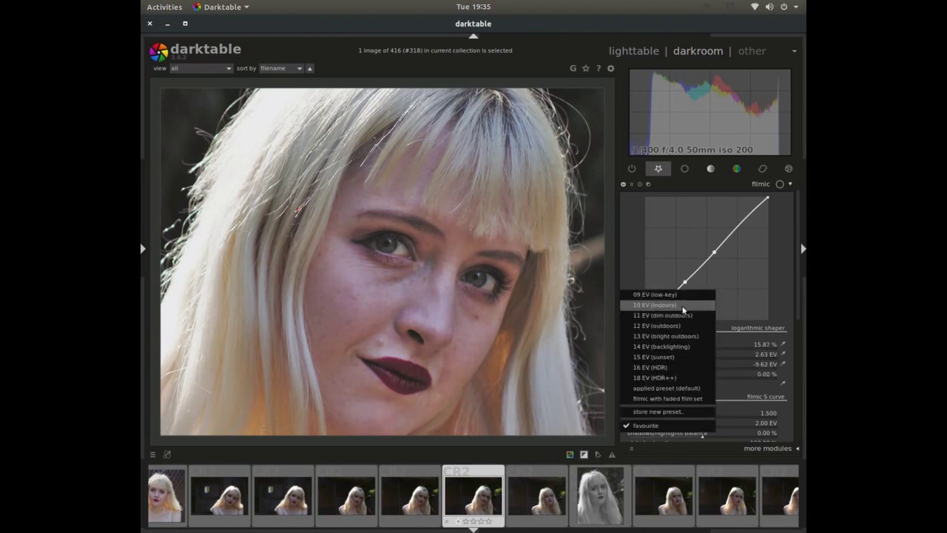
{"action": "left_click", "coordinate": [681, 387]}
Set filmic's safety factor to 11.38 %, middle grey luminance to 16.75 %, white relative exposure to 2.83 EV and black relative exposure to -9.30 EV
{"action": "middle_click", "coordinate": [451, 259]}
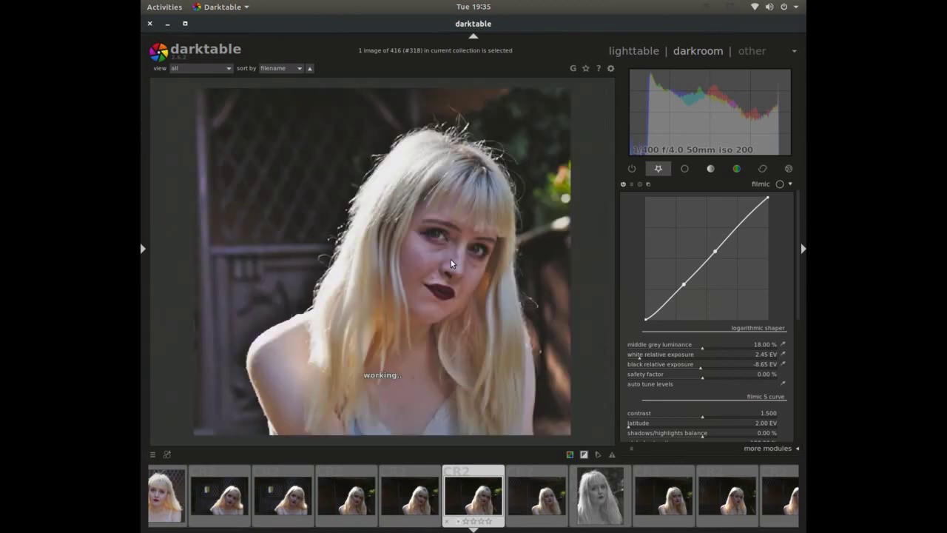
{"action": "middle_click", "coordinate": [403, 153]}
{"action": "middle_click", "coordinate": [402, 155]}
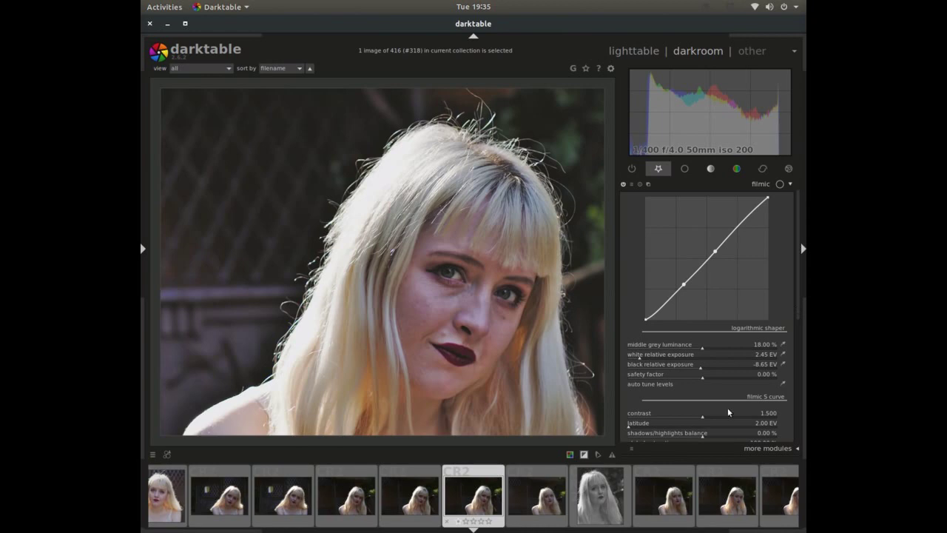
{"action": "left_click_drag", "start_coordinate": [701, 374], "coordinate": [719, 382]}
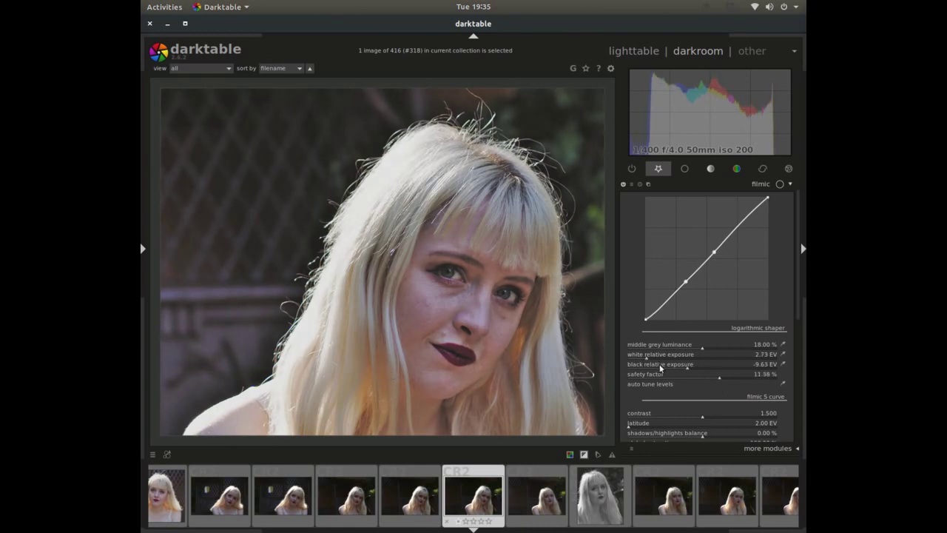
{"action": "left_click_drag", "start_coordinate": [648, 358], "coordinate": [698, 354]}
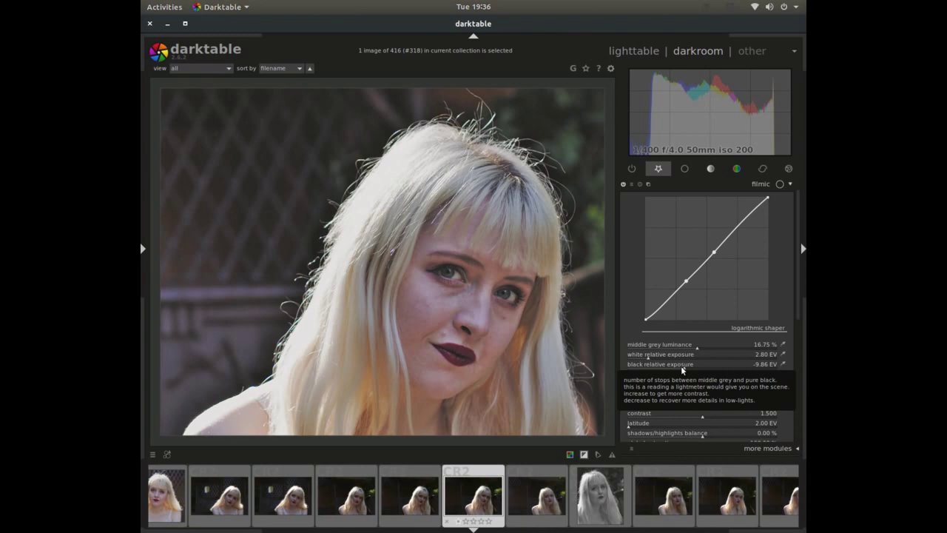
{"action": "left_click_drag", "start_coordinate": [683, 370], "coordinate": [650, 363]}
{"action": "left_click", "coordinate": [655, 358]}
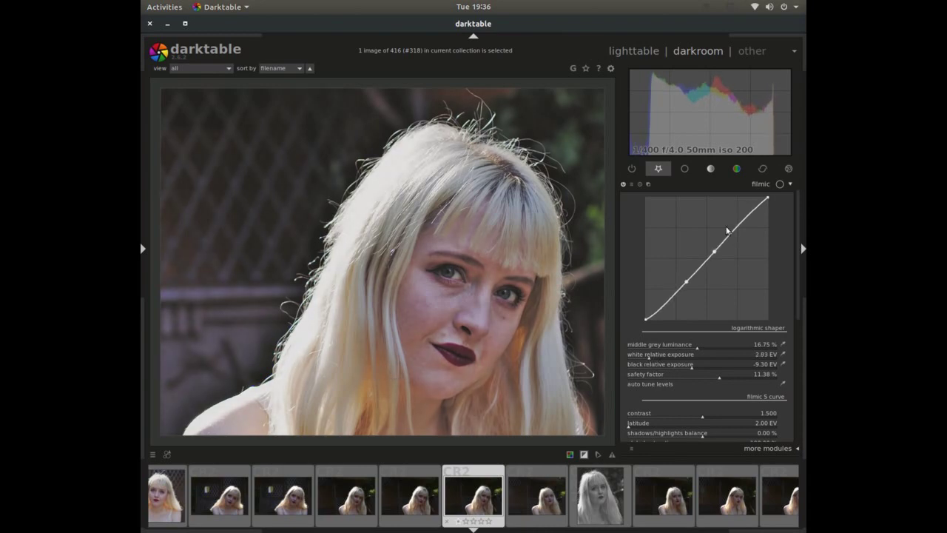
{"action": "left_click", "coordinate": [757, 184]}
{"action": "scroll", "coordinate": [404, 251], "scroll_direction": "down", "scroll_amount": 1}
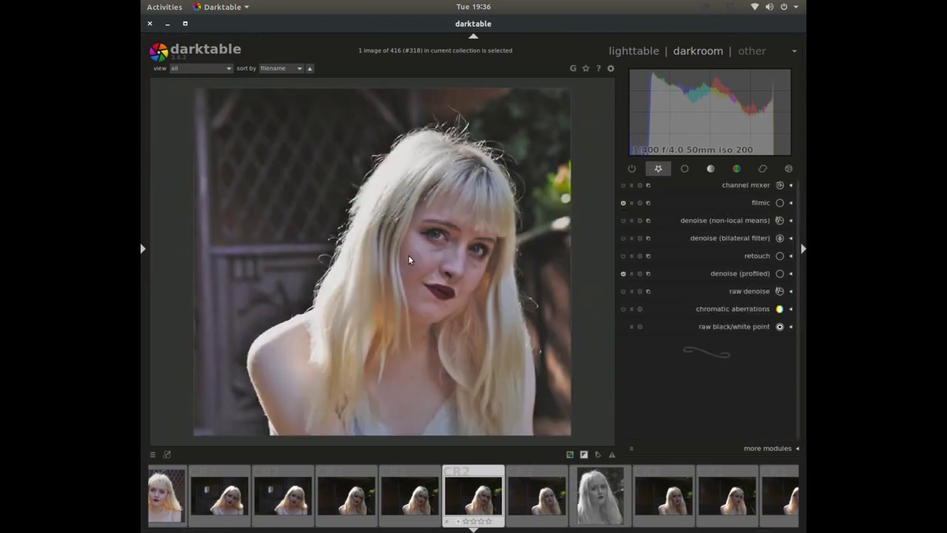
Open the portrait's history and step through its early states, from base curve to the last crop and rotate
{"action": "left_click", "coordinate": [143, 249]}
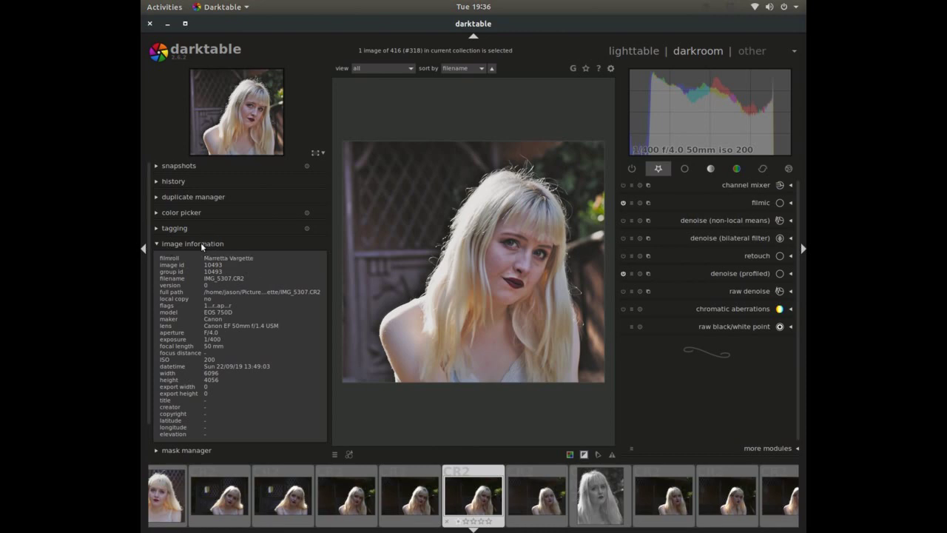
{"action": "left_click", "coordinate": [200, 243]}
{"action": "left_click", "coordinate": [180, 182]}
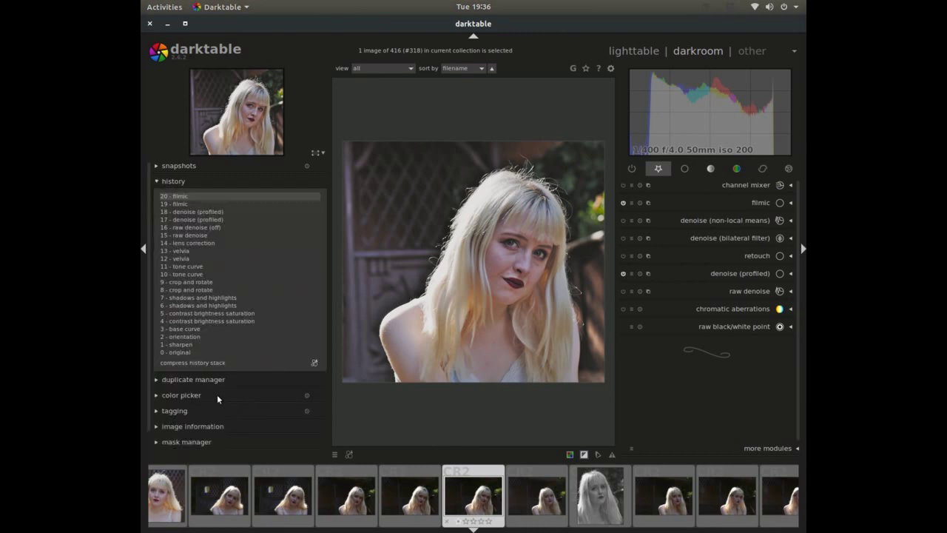
{"action": "left_click", "coordinate": [189, 330]}
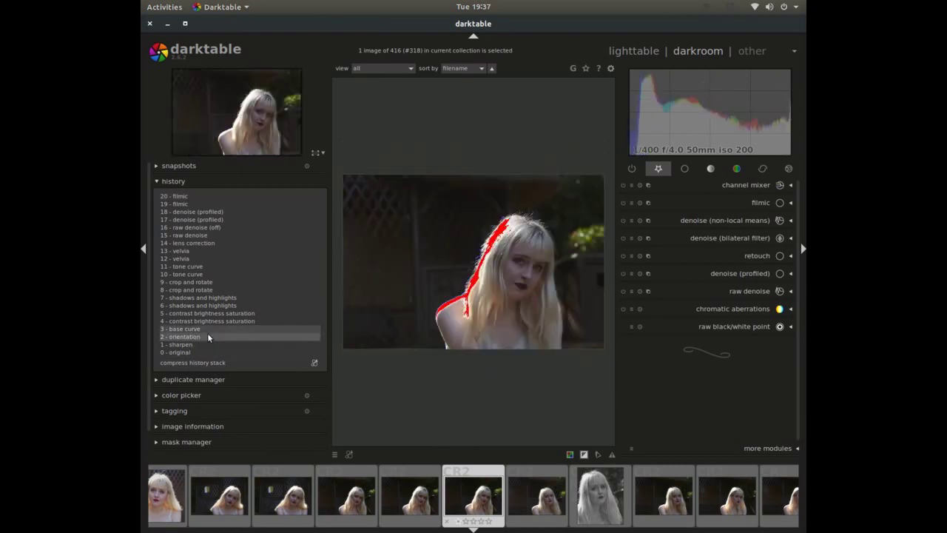
{"action": "left_click", "coordinate": [203, 321]}
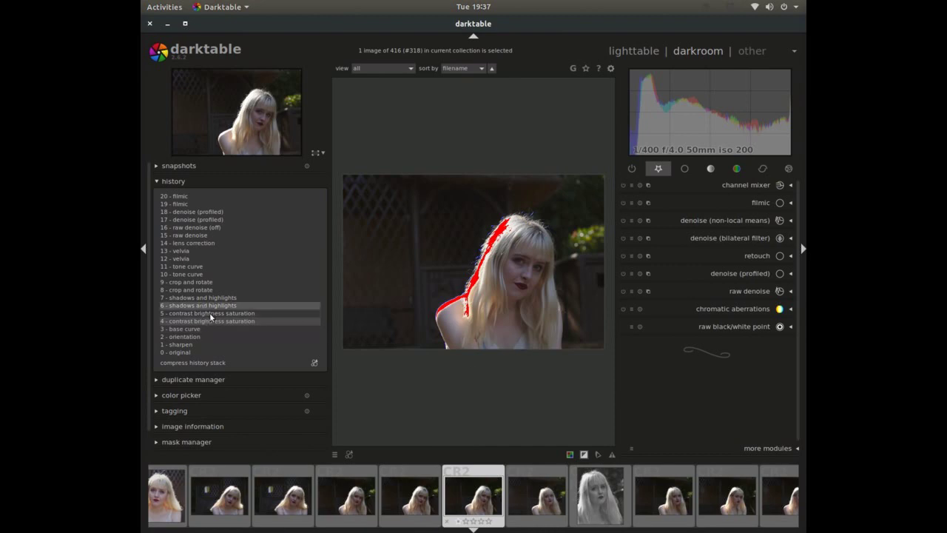
{"action": "left_click", "coordinate": [206, 312]}
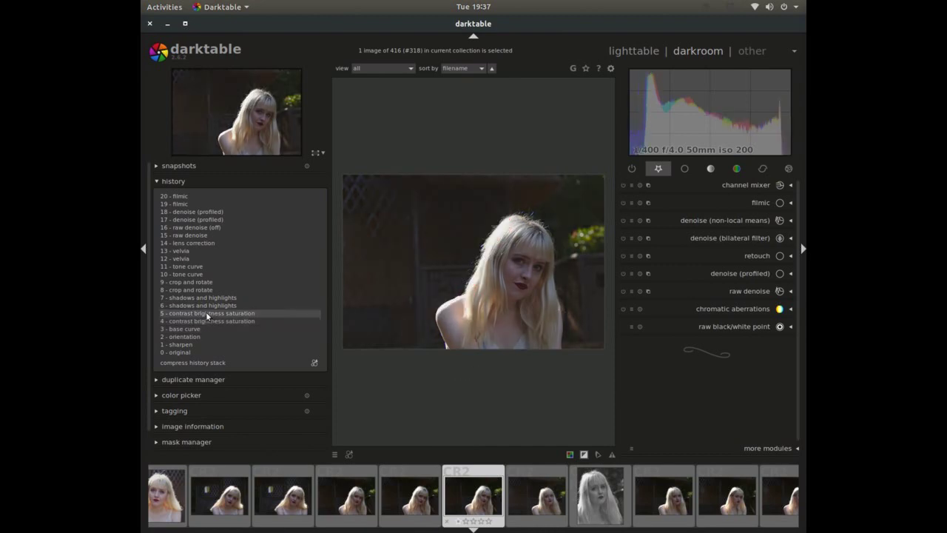
{"action": "left_click", "coordinate": [204, 303]}
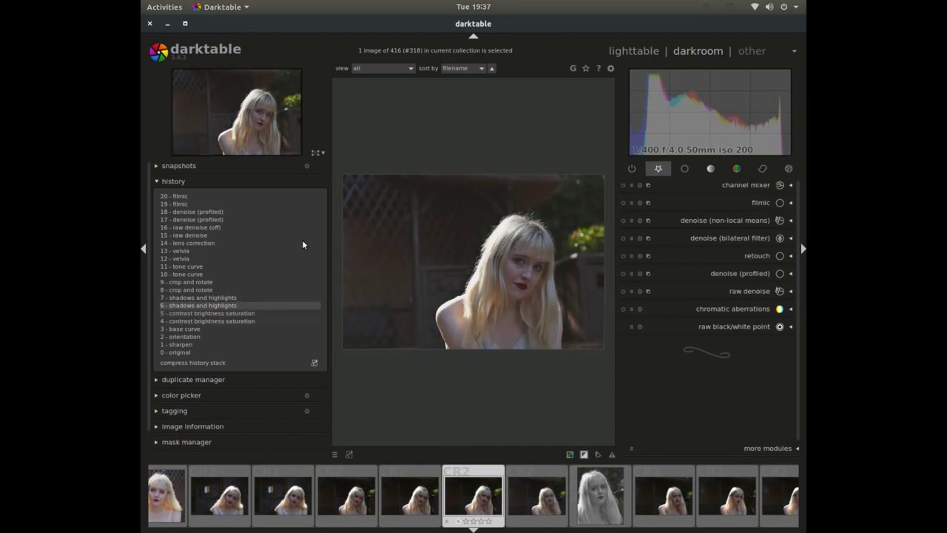
{"action": "left_click", "coordinate": [187, 296]}
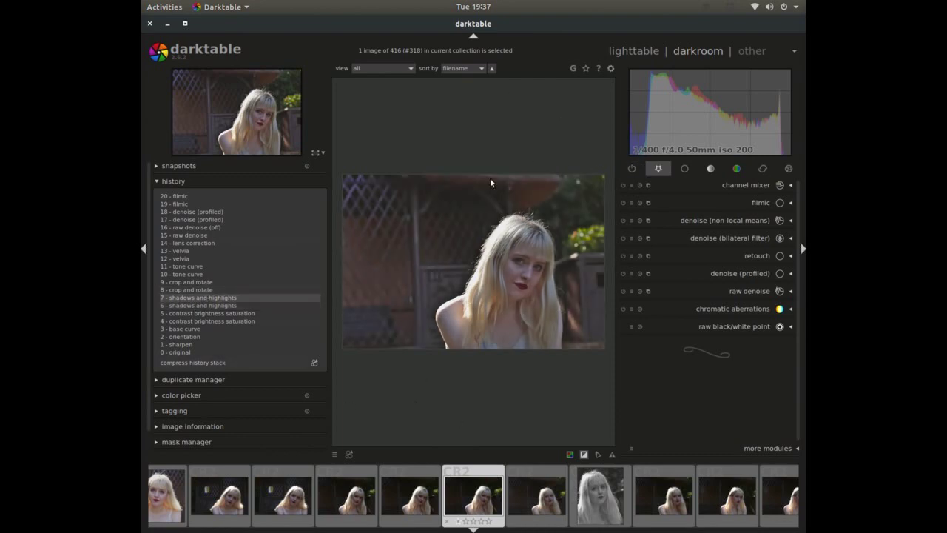
{"action": "left_click", "coordinate": [186, 290]}
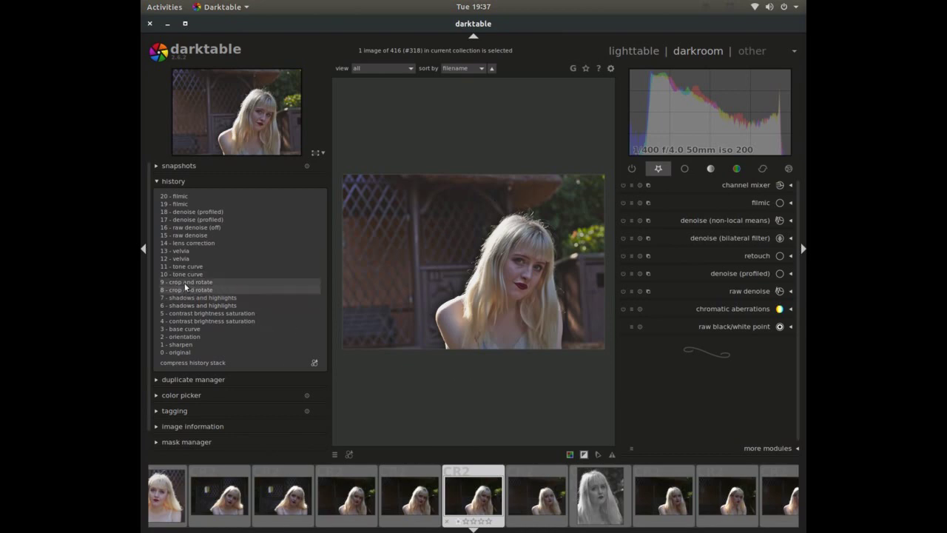
{"action": "left_click", "coordinate": [184, 282]}
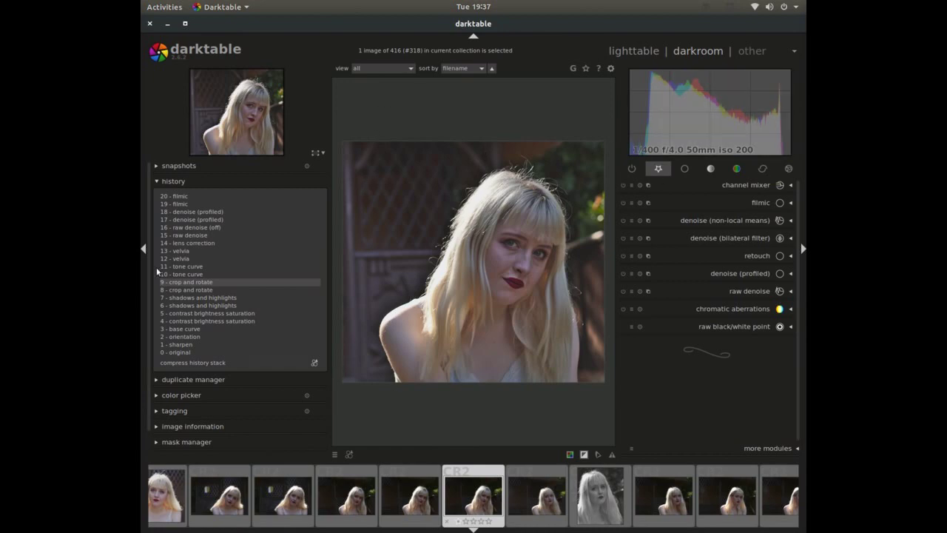
Step through the remaining history states, from tone curve through velvia, lens correction and denoise (profiled), and return to the last filmic state
{"action": "left_click", "coordinate": [185, 266]}
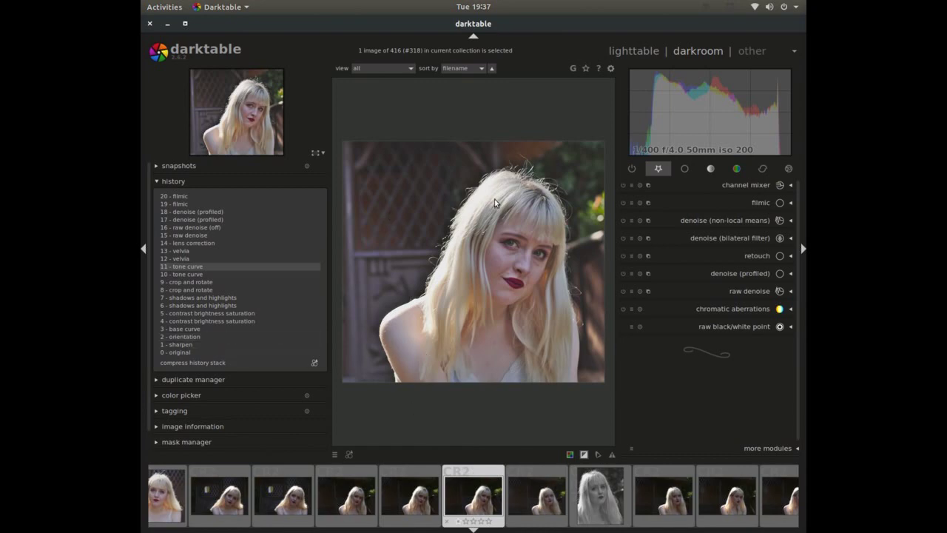
{"action": "left_click", "coordinate": [175, 253]}
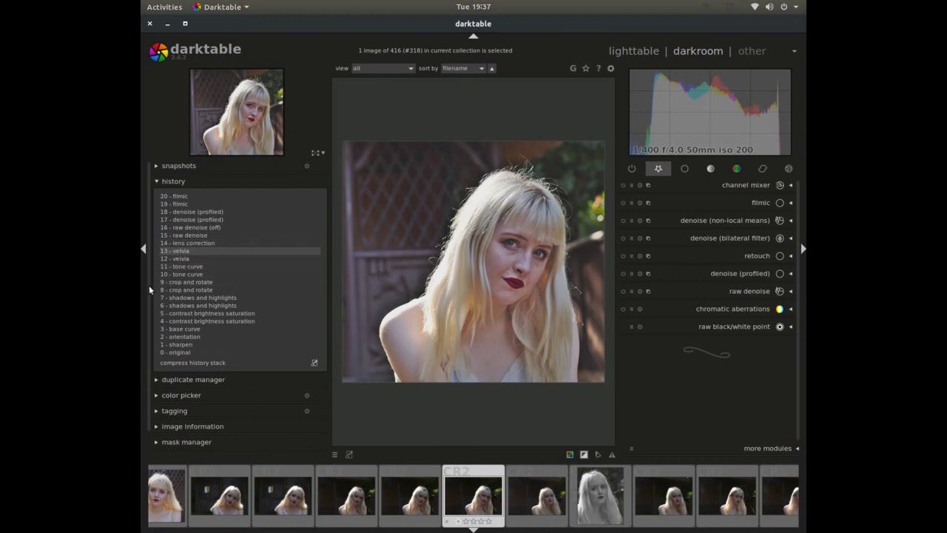
{"action": "left_click", "coordinate": [190, 245]}
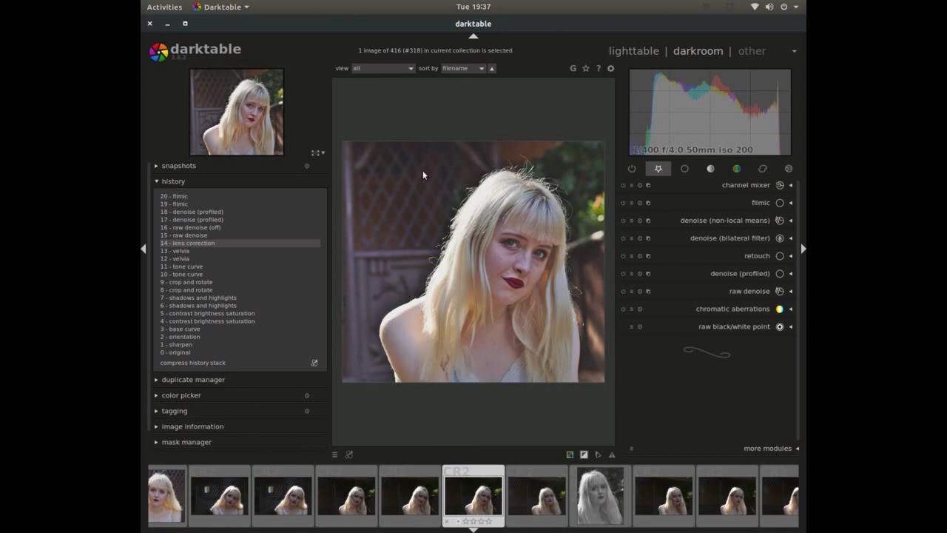
{"action": "left_click", "coordinate": [210, 250]}
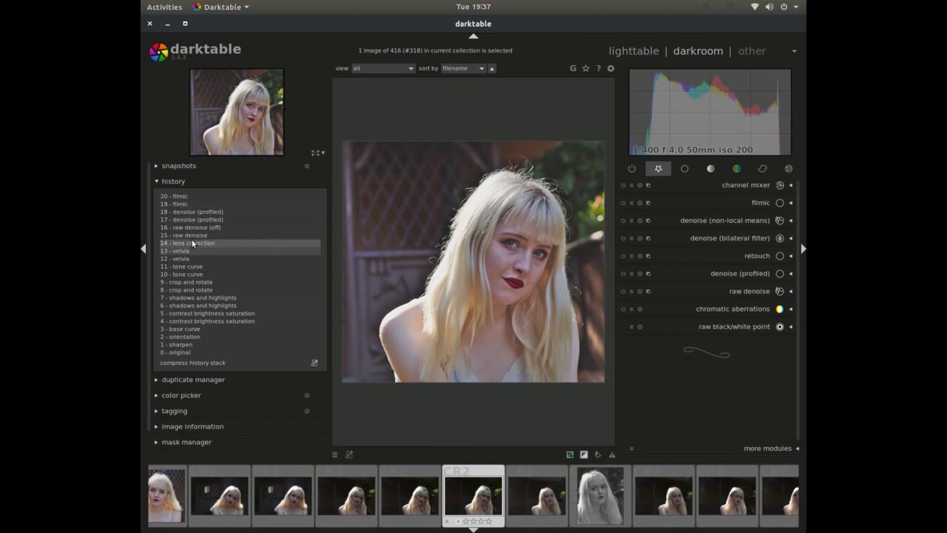
{"action": "left_click", "coordinate": [195, 220]}
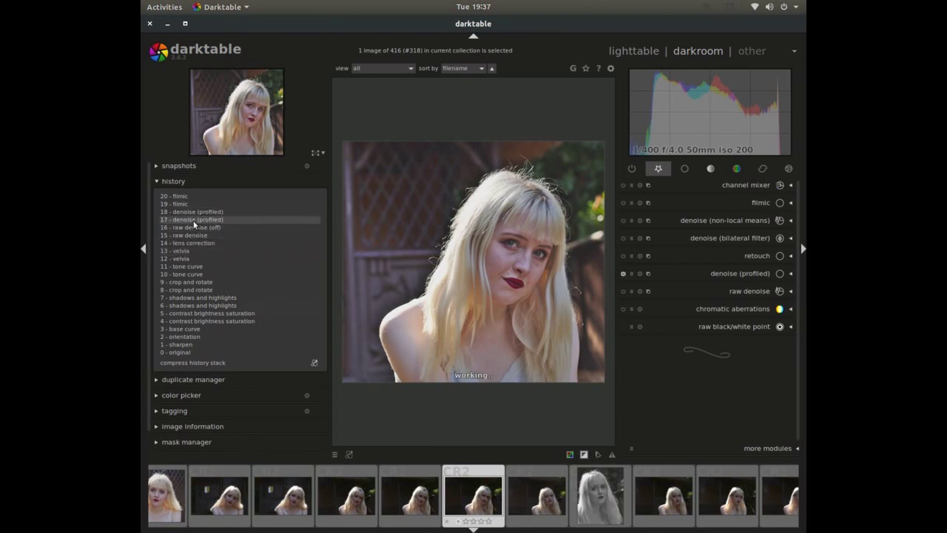
{"action": "left_click", "coordinate": [189, 213]}
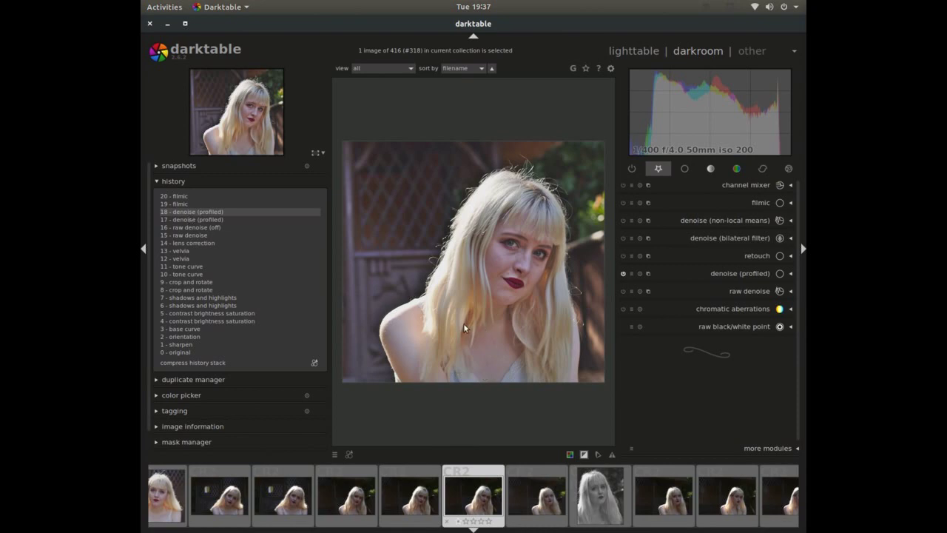
{"action": "left_click", "coordinate": [178, 195]}
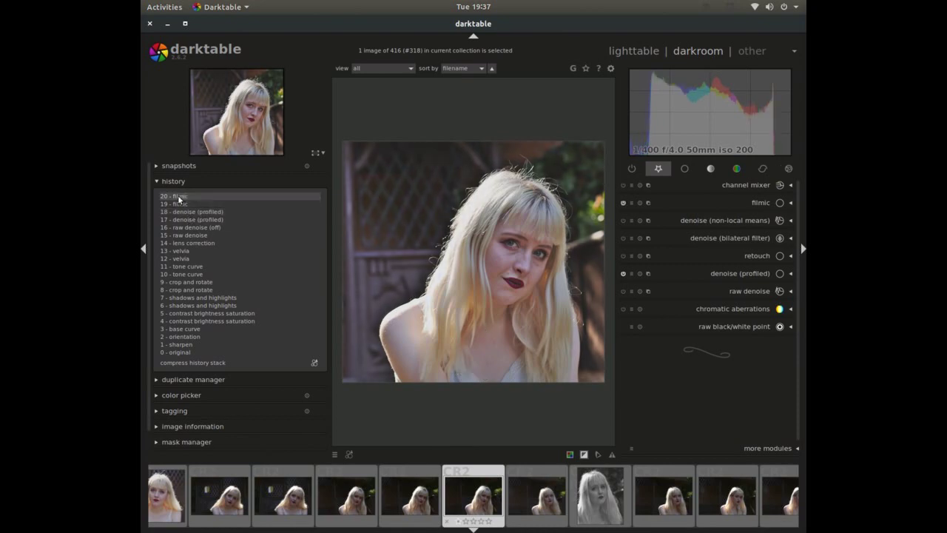
{"action": "left_click", "coordinate": [184, 205]}
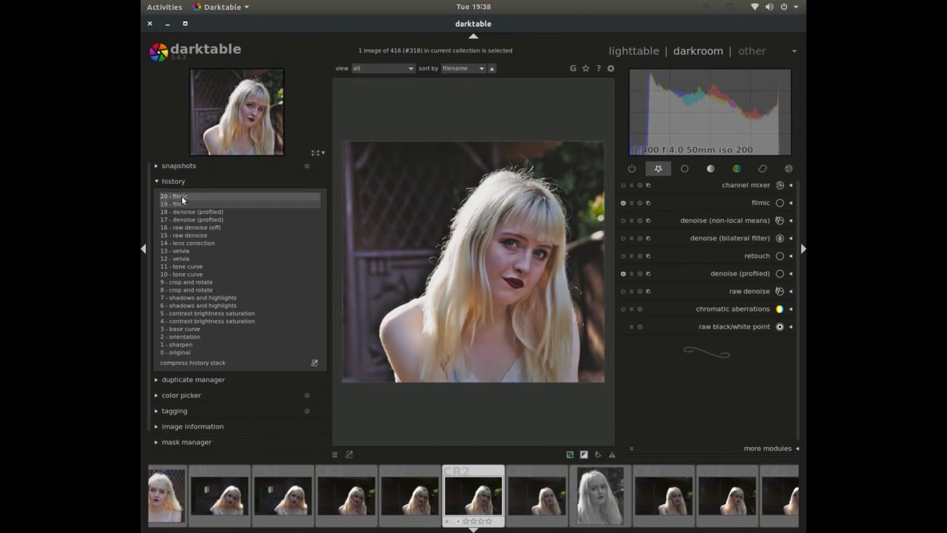
{"action": "left_click", "coordinate": [181, 195]}
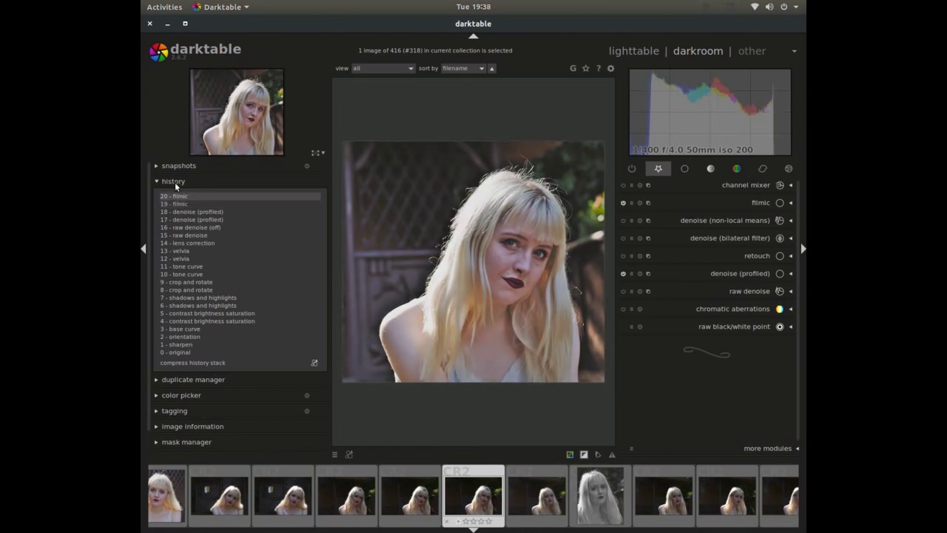
Close the history and switch off the filmic module
{"action": "left_click", "coordinate": [174, 181]}
{"action": "scroll", "coordinate": [492, 296], "scroll_direction": "up", "scroll_amount": 2}
{"action": "scroll", "coordinate": [490, 296], "scroll_direction": "down", "scroll_amount": 2}
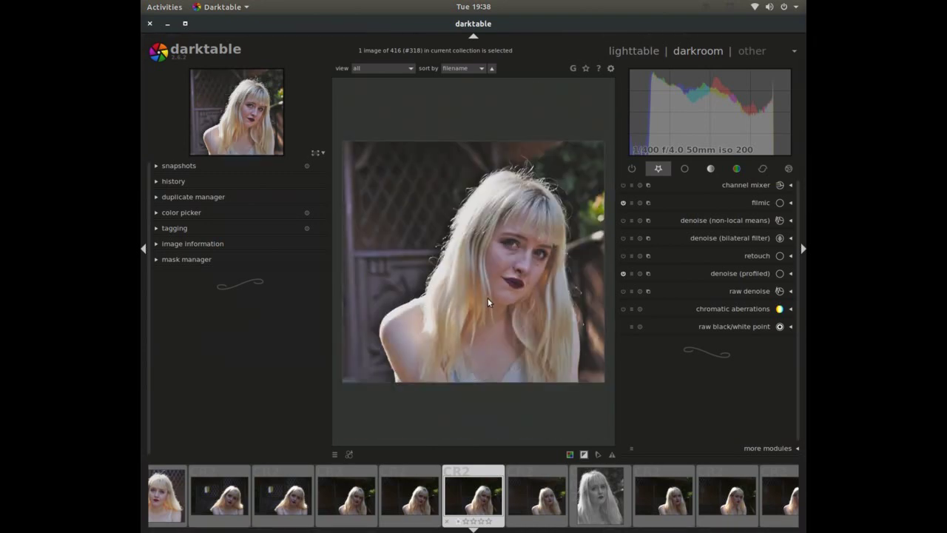
{"action": "left_click", "coordinate": [623, 202]}
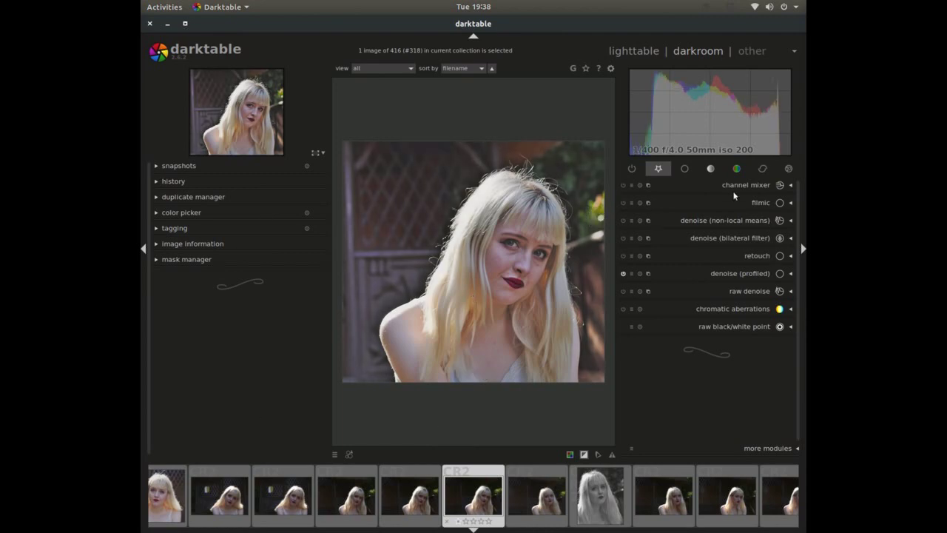
Enable color zones, pick the colour of the model's lips on the image and show the saturation curve
{"action": "left_click", "coordinate": [710, 168]}
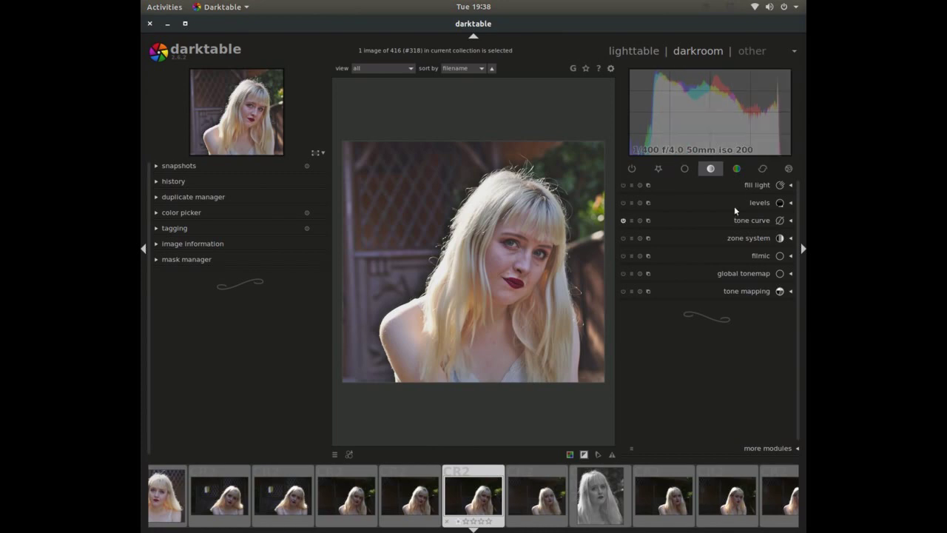
{"action": "left_click", "coordinate": [737, 168]}
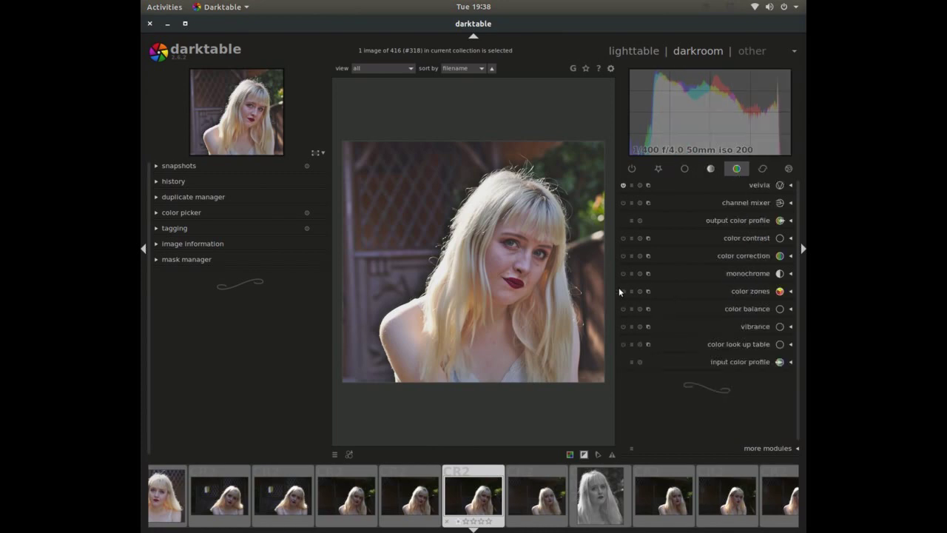
{"action": "left_click", "coordinate": [743, 292]}
{"action": "left_click", "coordinate": [783, 203]}
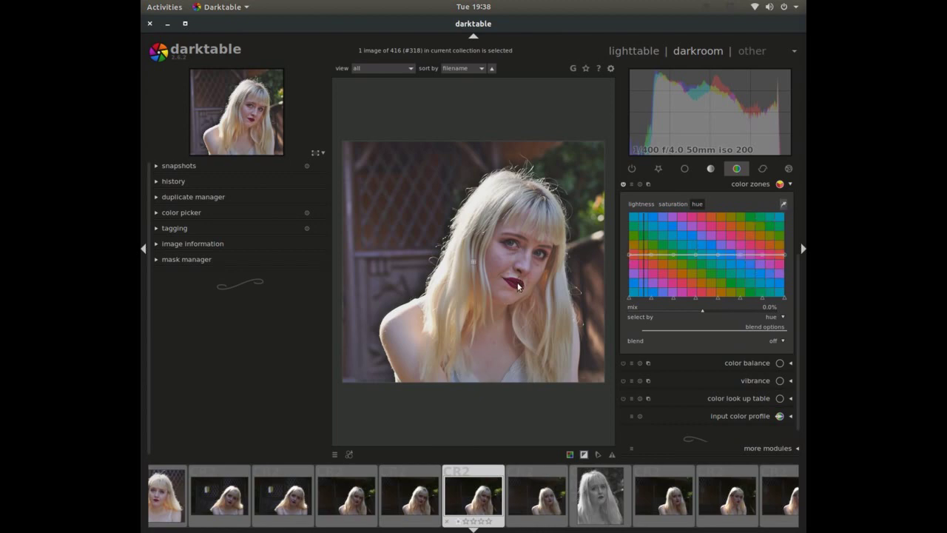
{"action": "left_click", "coordinate": [672, 204]}
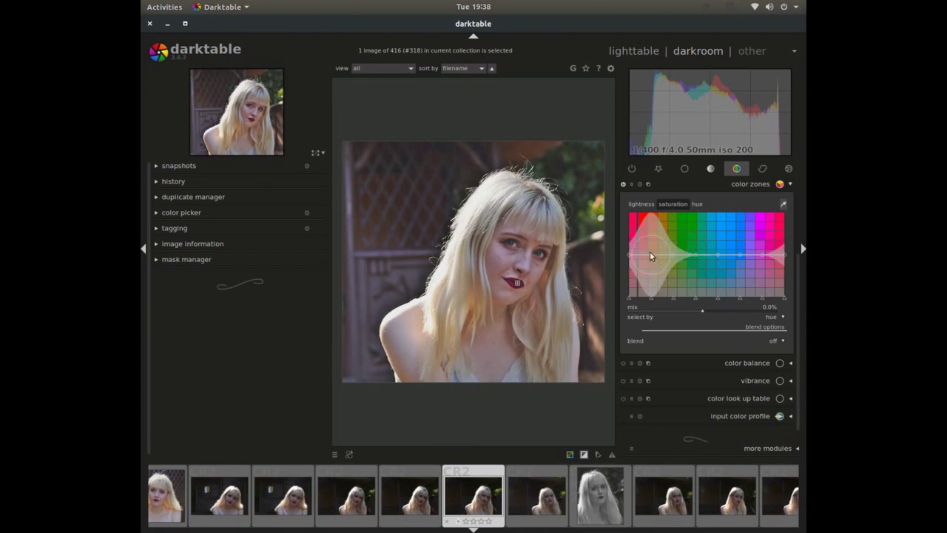
Shift the saturation curve's second node to the picked lip colour, adjust its influence range, slightly raise the red saturation and collapse color zones
{"action": "left_click_drag", "start_coordinate": [642, 255], "coordinate": [649, 256]}
{"action": "scroll", "coordinate": [644, 297], "scroll_direction": "down", "scroll_amount": 2}
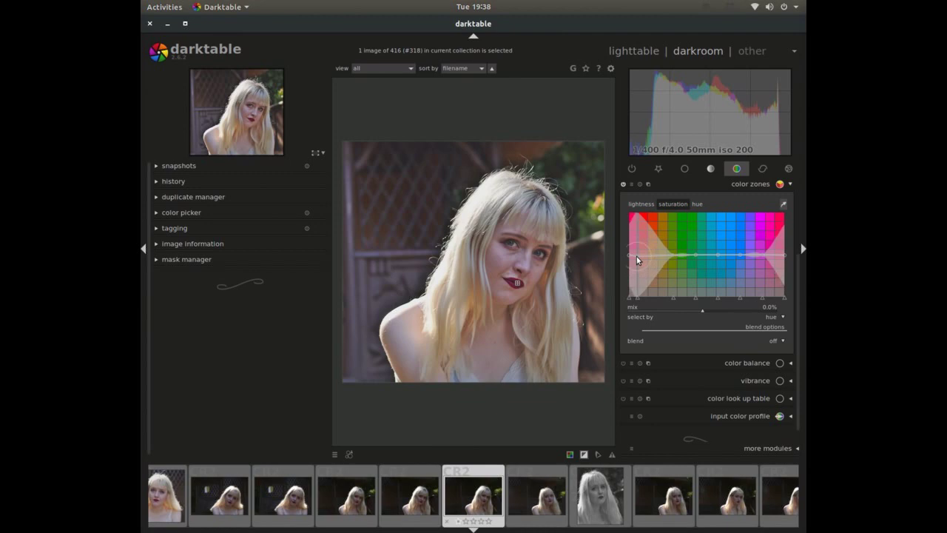
{"action": "scroll", "coordinate": [638, 256], "scroll_direction": "up", "scroll_amount": 2}
{"action": "scroll", "coordinate": [637, 256], "scroll_direction": "up", "scroll_amount": 2}
{"action": "scroll", "coordinate": [637, 256], "scroll_direction": "down", "scroll_amount": 4}
{"action": "scroll", "coordinate": [639, 256], "scroll_direction": "down", "scroll_amount": 2}
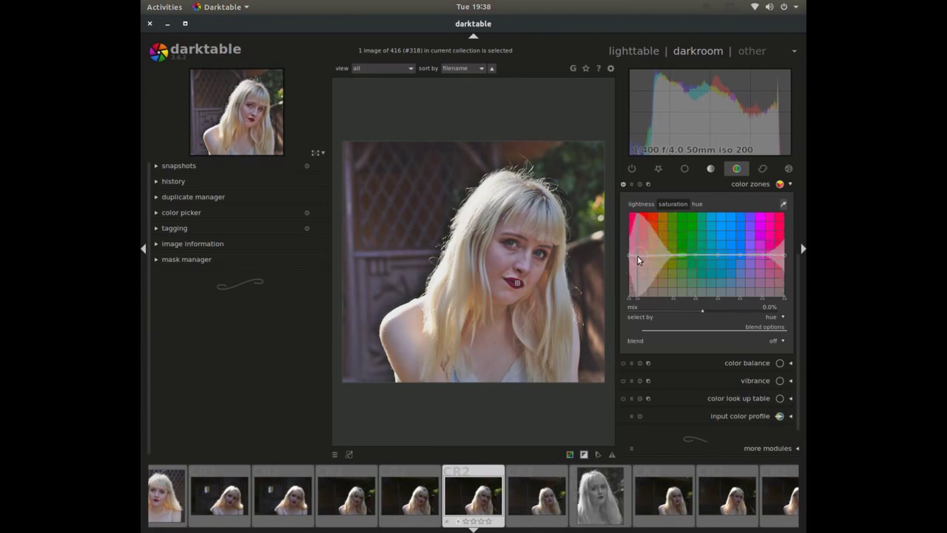
{"action": "left_click_drag", "start_coordinate": [638, 255], "coordinate": [640, 235]}
{"action": "double_click", "coordinate": [635, 253]}
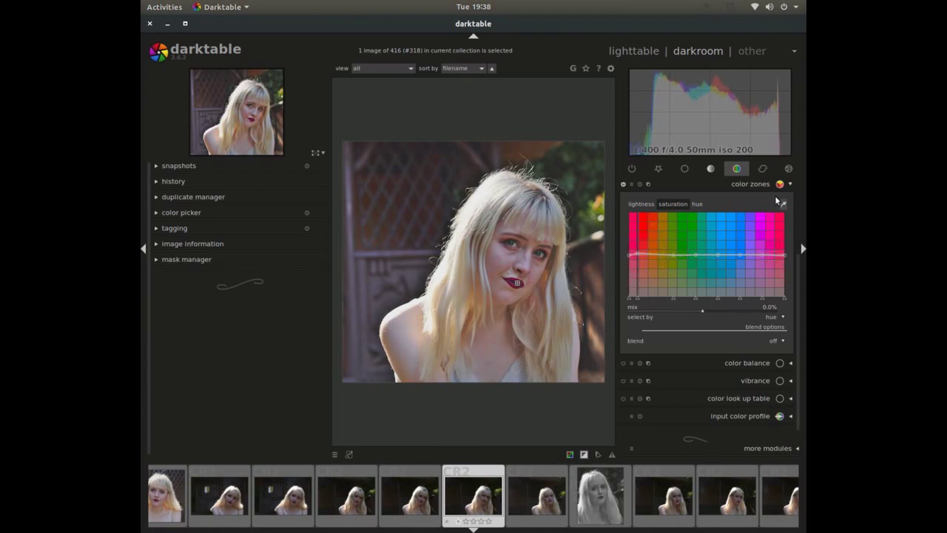
{"action": "left_click", "coordinate": [755, 183]}
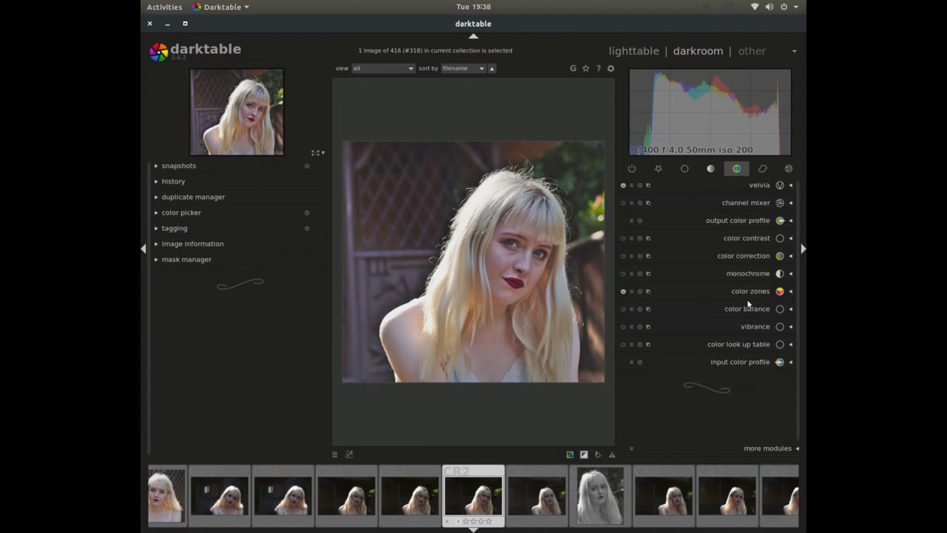
{"action": "left_click", "coordinate": [762, 169]}
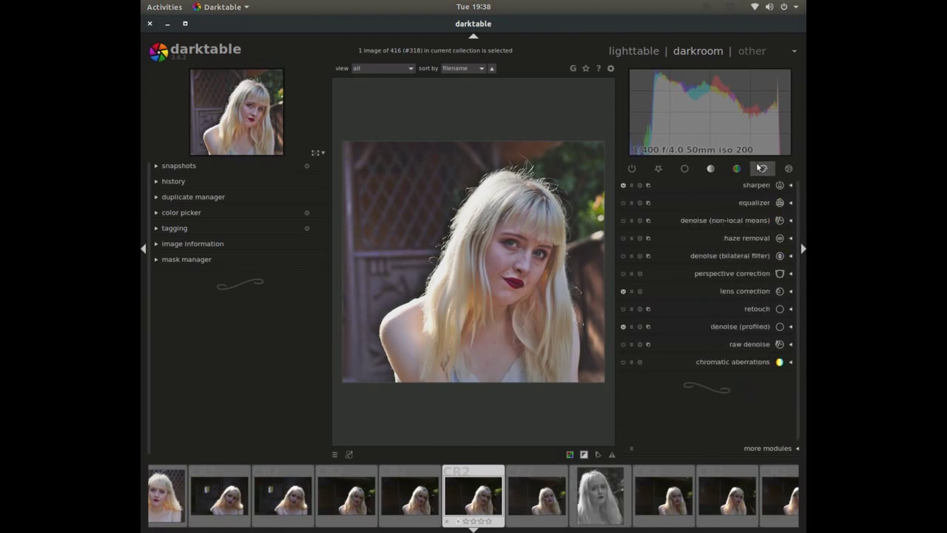
{"action": "left_click", "coordinate": [717, 171]}
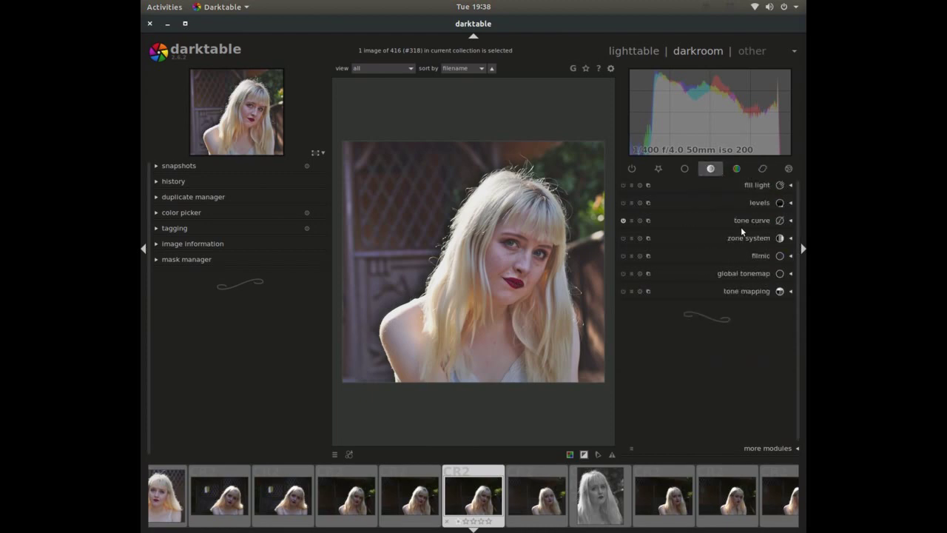
{"action": "left_click", "coordinate": [737, 169]}
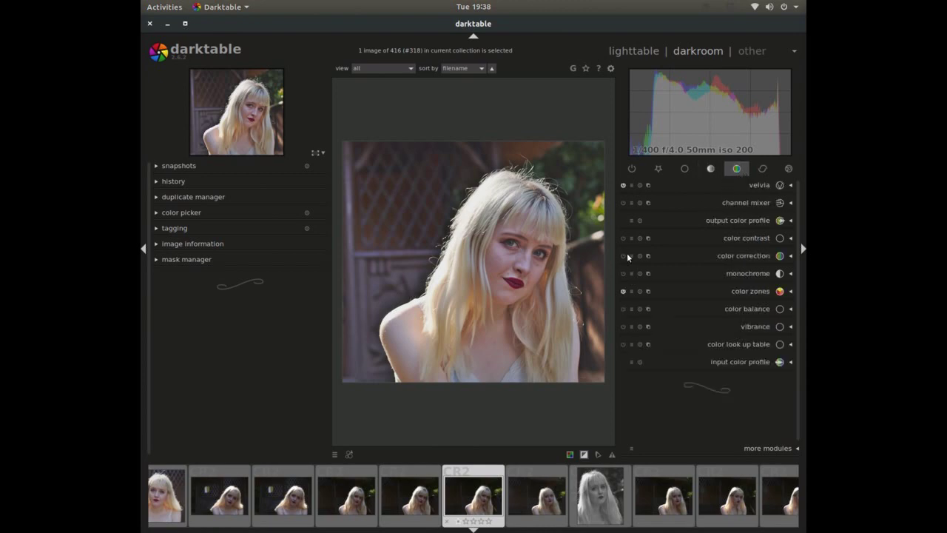
{"action": "scroll", "coordinate": [487, 259], "scroll_direction": "up", "scroll_amount": 2}
{"action": "scroll", "coordinate": [488, 261], "scroll_direction": "down", "scroll_amount": 2}
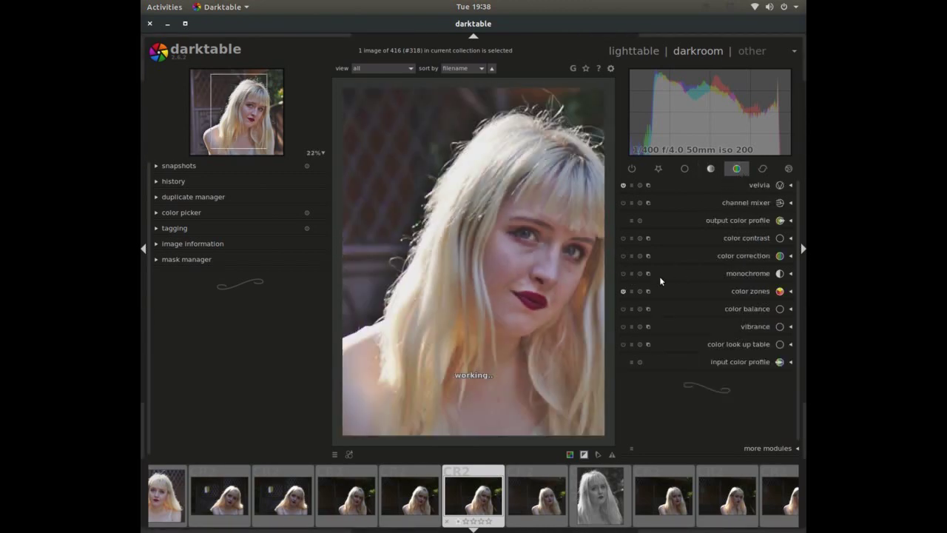
{"action": "left_click", "coordinate": [746, 256]}
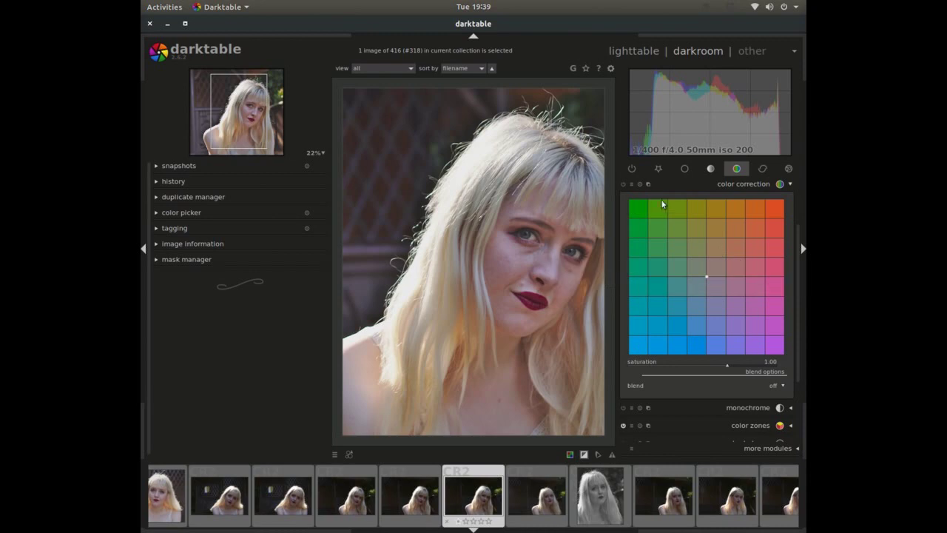
{"action": "left_click", "coordinate": [736, 188]}
Add a new instance of the color zones module
{"action": "left_click", "coordinate": [649, 291]}
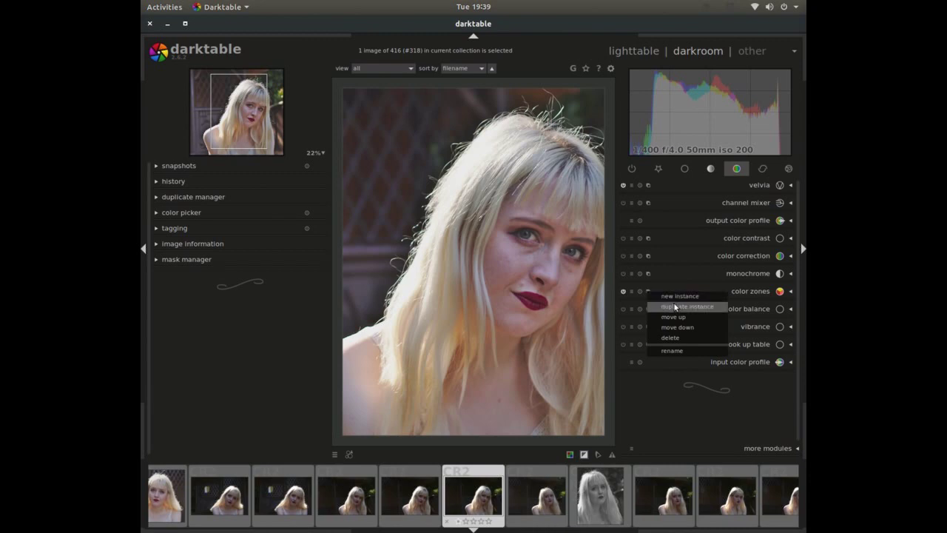
{"action": "left_click", "coordinate": [672, 297]}
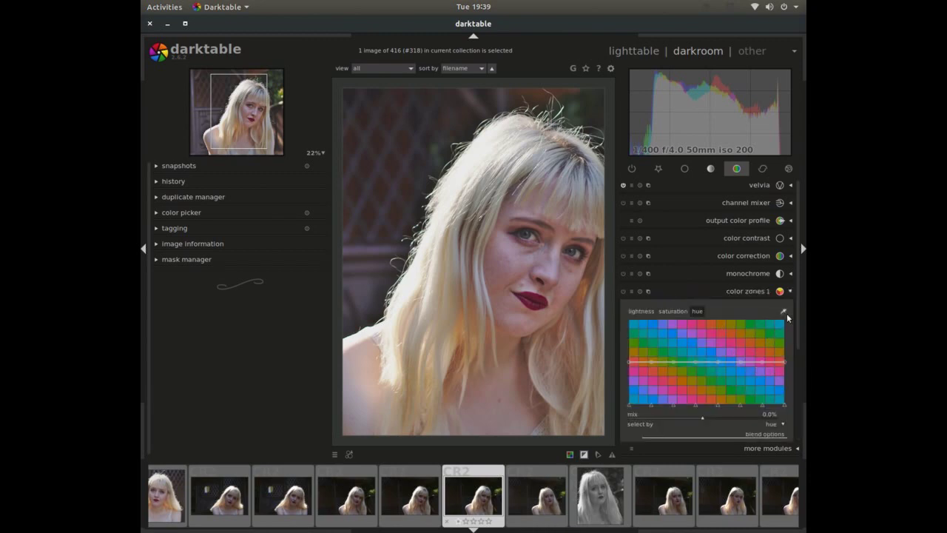
Blend the new color zones instance through a drawn mask and outline the model's lips with a path shape
{"action": "left_click_drag", "start_coordinate": [799, 342], "coordinate": [805, 385]}
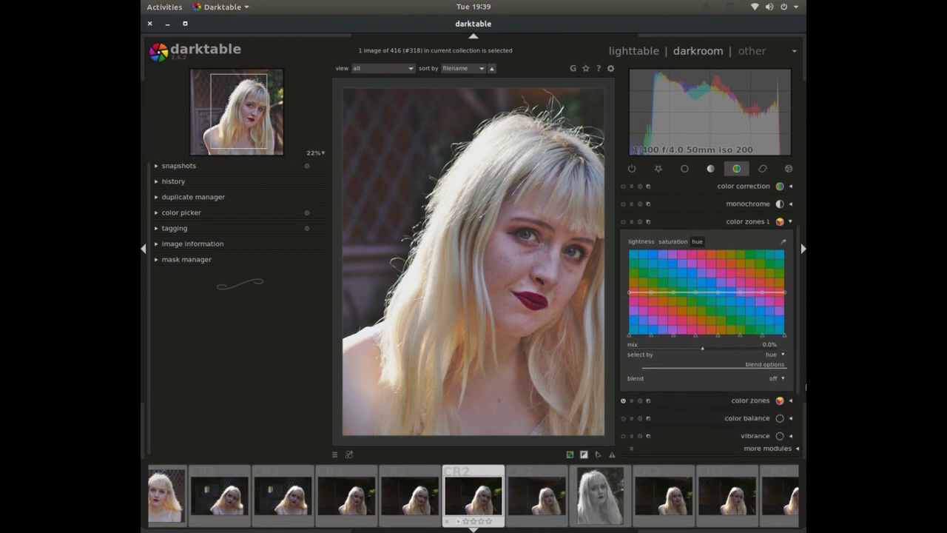
{"action": "left_click", "coordinate": [781, 379]}
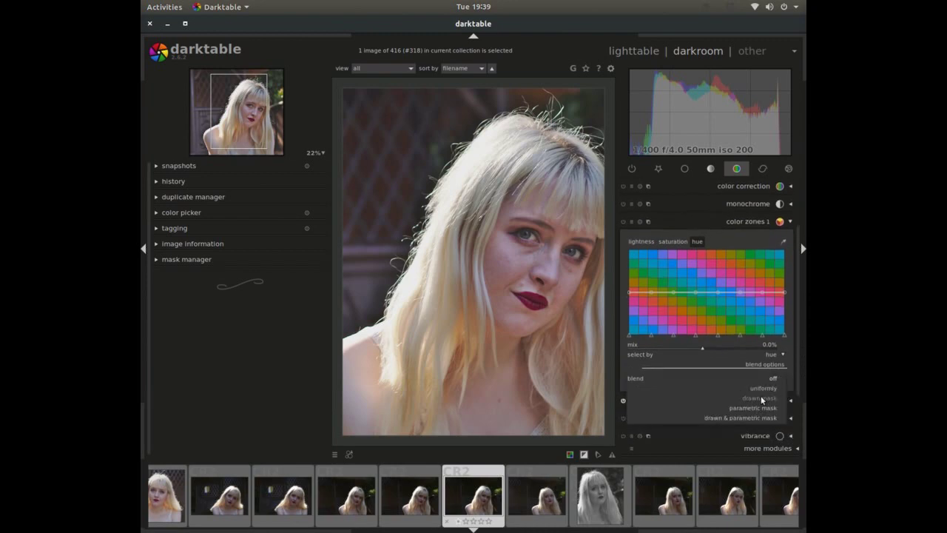
{"action": "left_click", "coordinate": [762, 400]}
{"action": "left_click", "coordinate": [768, 433]}
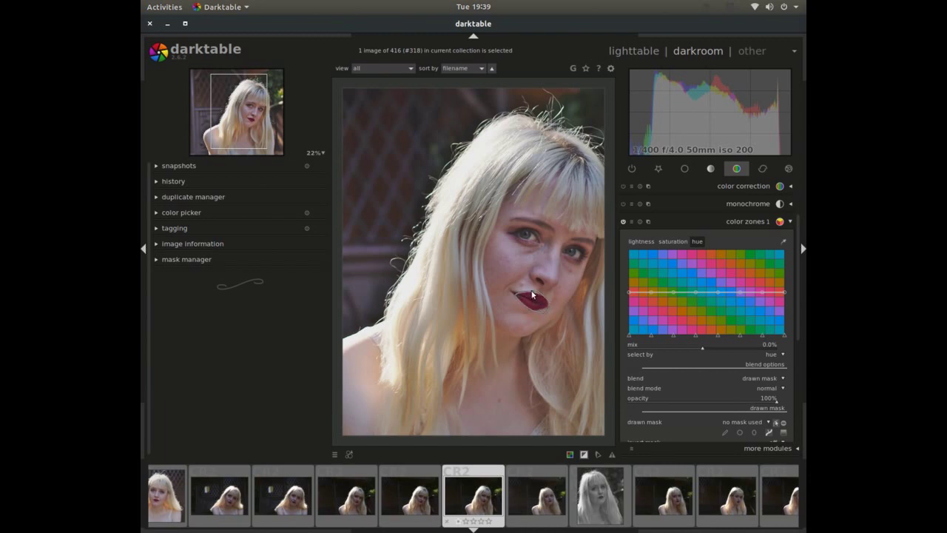
{"action": "right_click", "coordinate": [525, 294]}
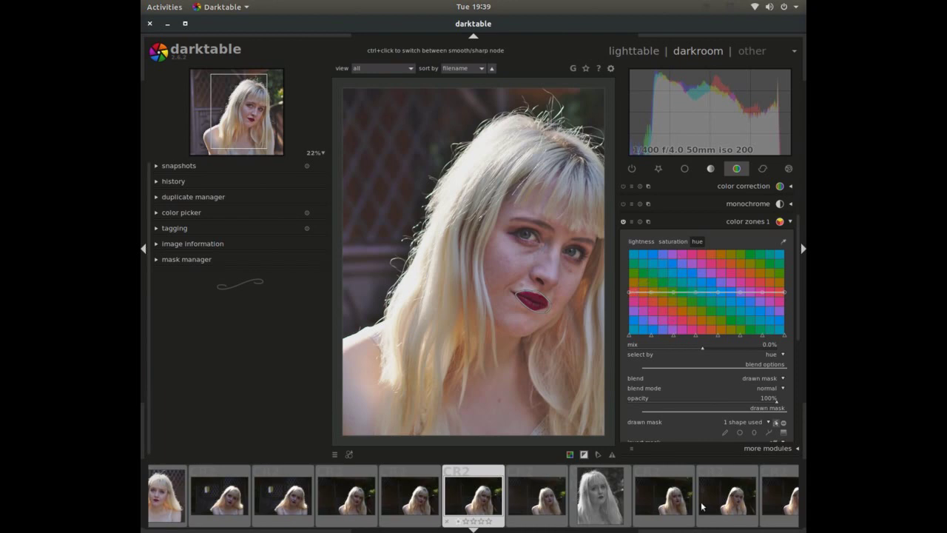
Set the lip mask's feathering radius to 30
{"action": "scroll", "coordinate": [645, 427], "scroll_direction": "down", "scroll_amount": 2}
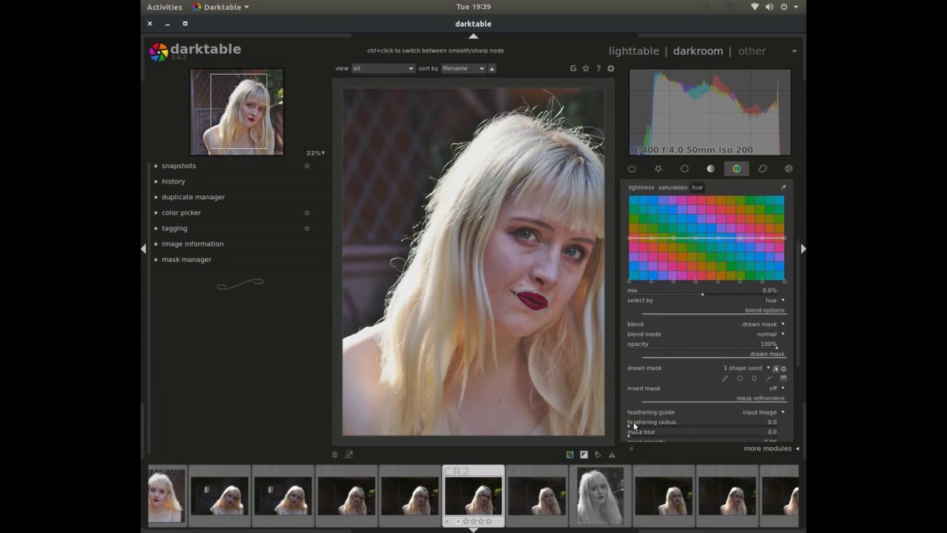
{"action": "left_click_drag", "start_coordinate": [630, 427], "coordinate": [647, 429]}
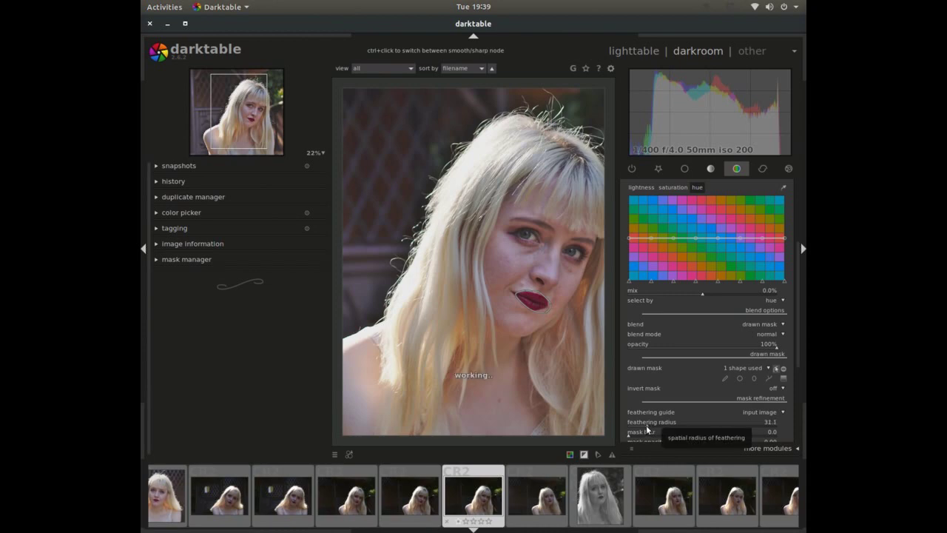
{"action": "right_click", "coordinate": [646, 429]}
{"action": "type", "text": "30"}
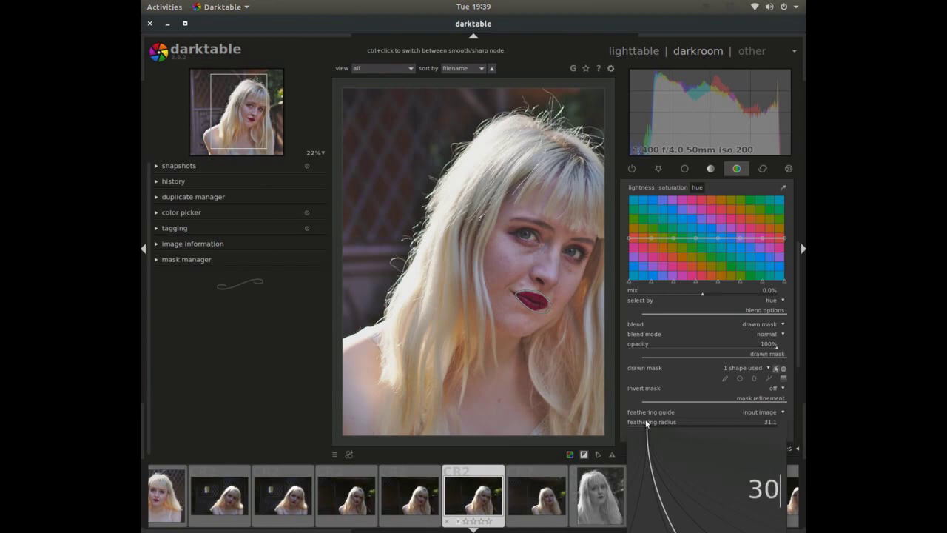
{"action": "key", "text": "Return"}
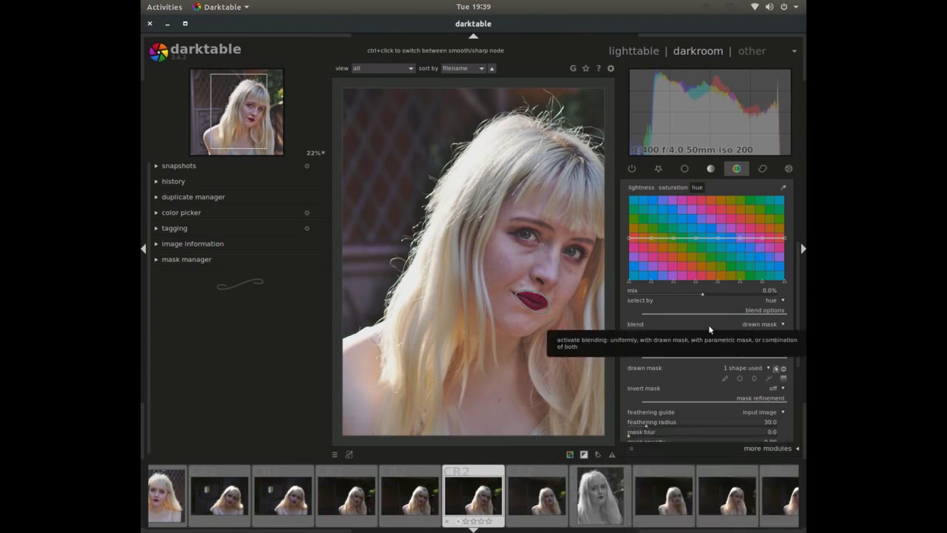
Sample the lip colour for the masked color zones instance and slightly raise the matching red on the saturation curve
{"action": "left_click", "coordinate": [783, 187]}
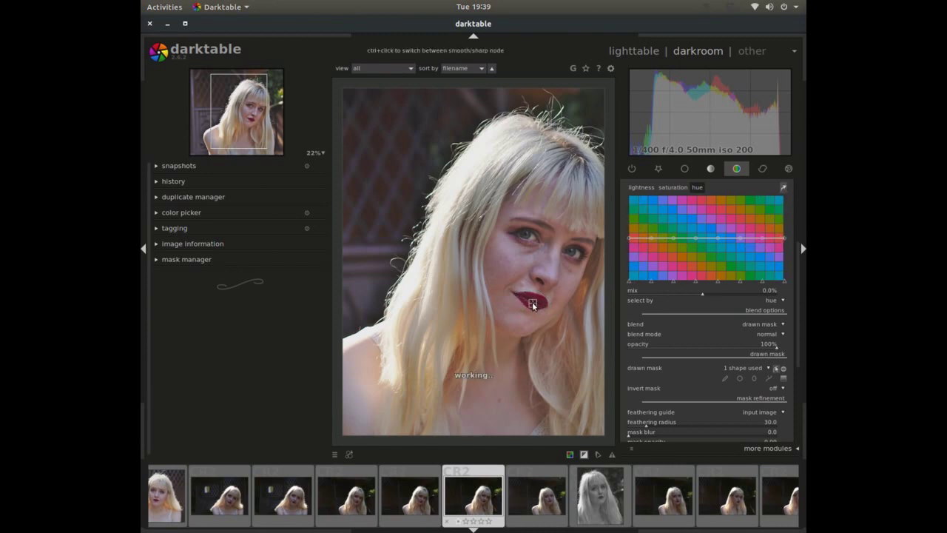
{"action": "left_click", "coordinate": [775, 368]}
{"action": "left_click", "coordinate": [672, 187]}
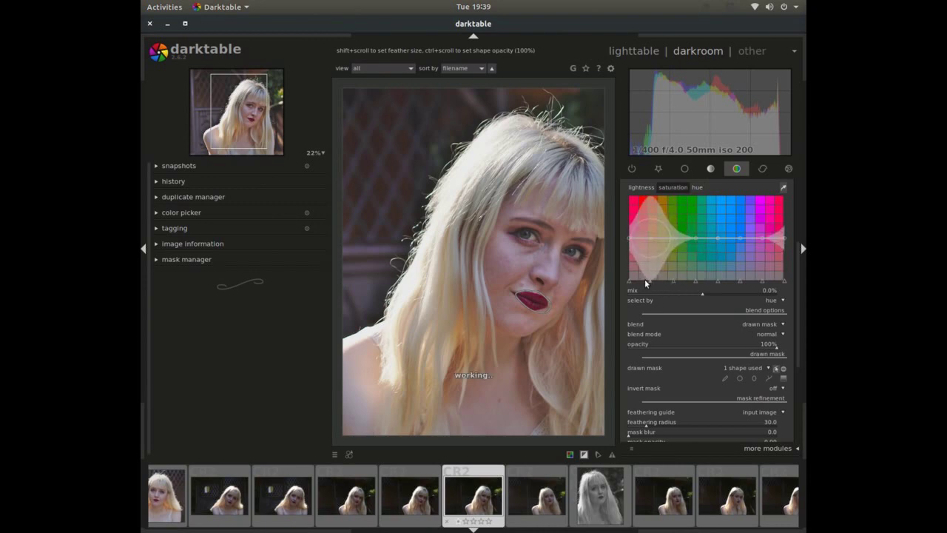
{"action": "left_click_drag", "start_coordinate": [644, 237], "coordinate": [658, 219]}
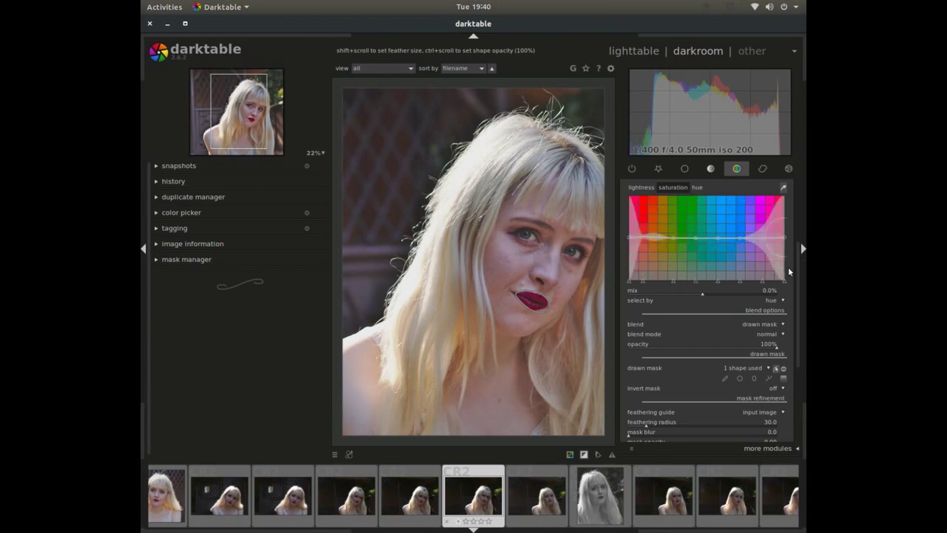
Reset the second color zones instance, switch it off and collapse it
{"action": "left_click_drag", "start_coordinate": [799, 272], "coordinate": [793, 234]}
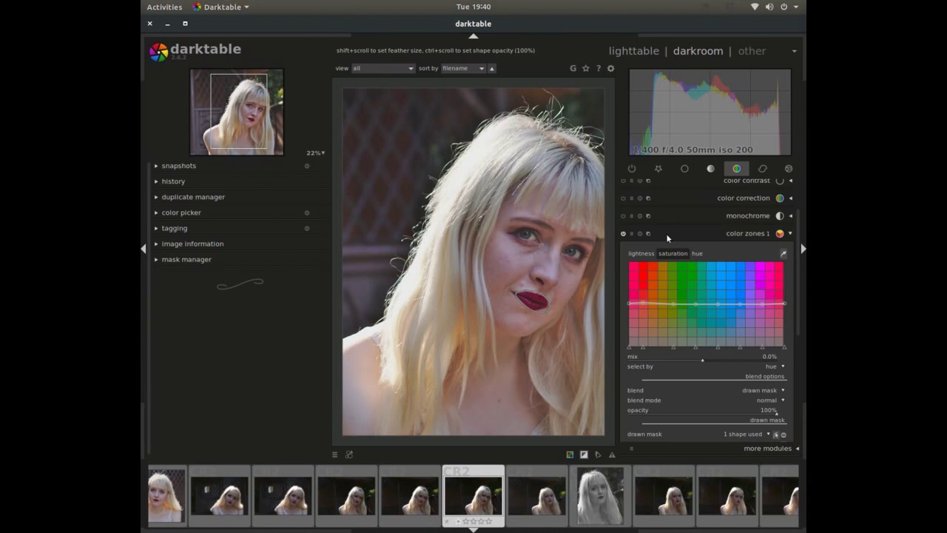
{"action": "left_click", "coordinate": [640, 234]}
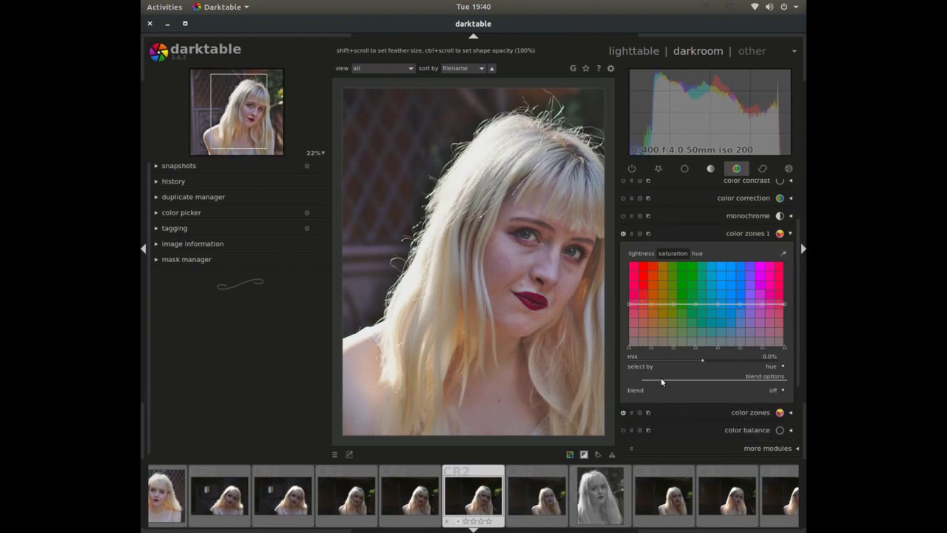
{"action": "left_click", "coordinate": [623, 234]}
{"action": "left_click", "coordinate": [742, 233]}
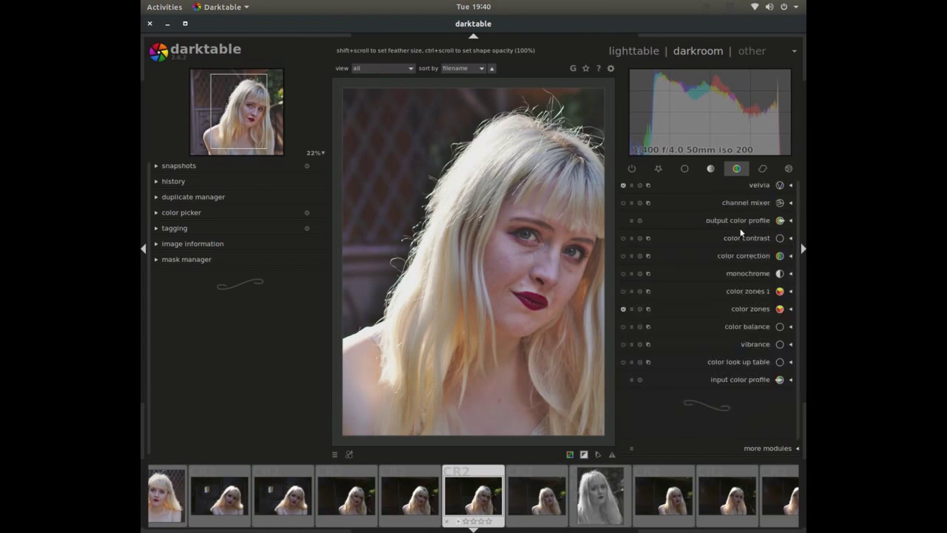
Return to the lighttable and export the edited portrait to disk with the current export settings
{"action": "left_click", "coordinate": [632, 50]}
{"action": "scroll", "coordinate": [797, 301], "scroll_direction": "down", "scroll_amount": 5}
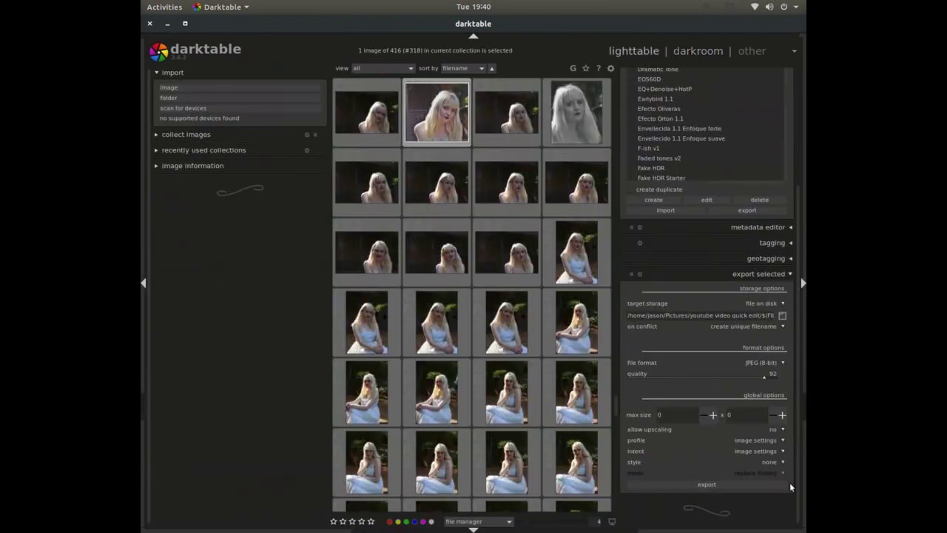
{"action": "left_click", "coordinate": [707, 484]}
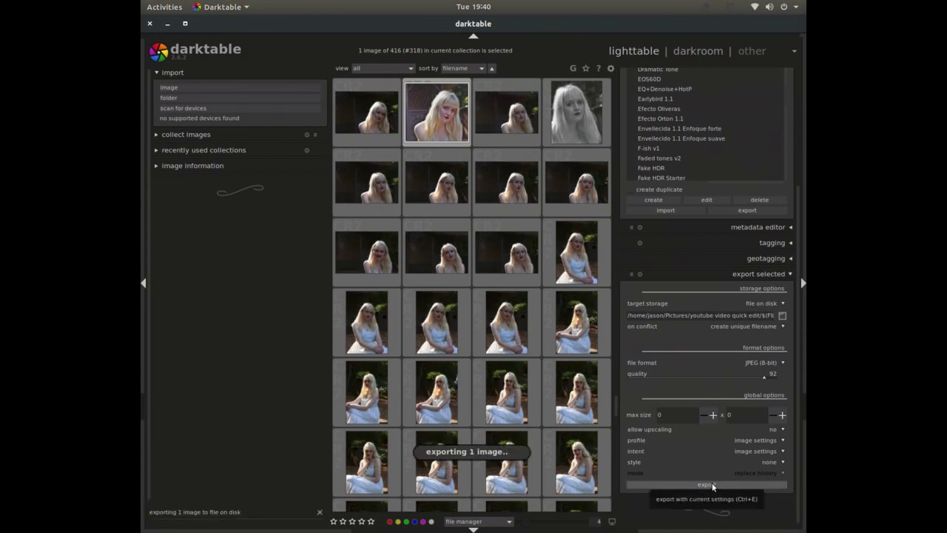
Switch to Files, open the "youtube video quick edit" folder inside Pictures and move the window lower on the screen
{"action": "mouse_move", "coordinate": [148, 53]}
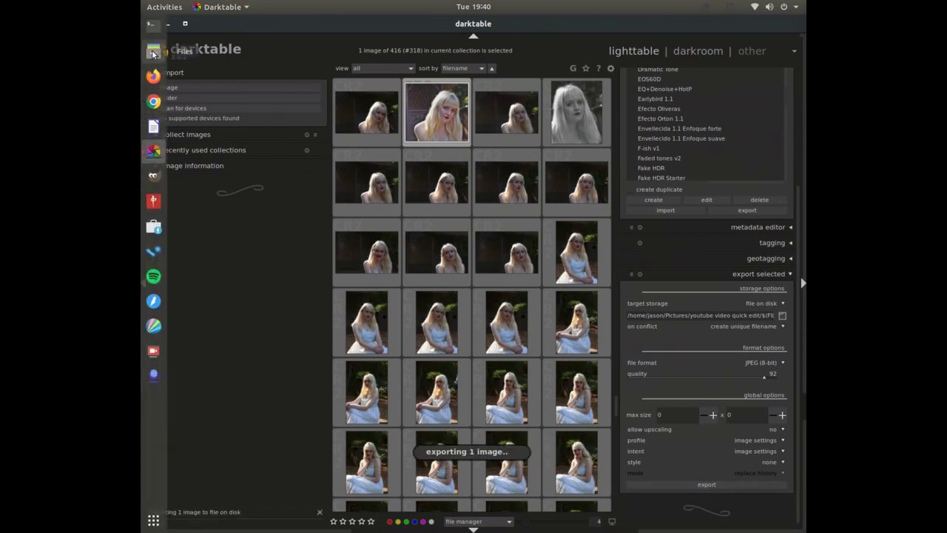
{"action": "left_click", "coordinate": [153, 53]}
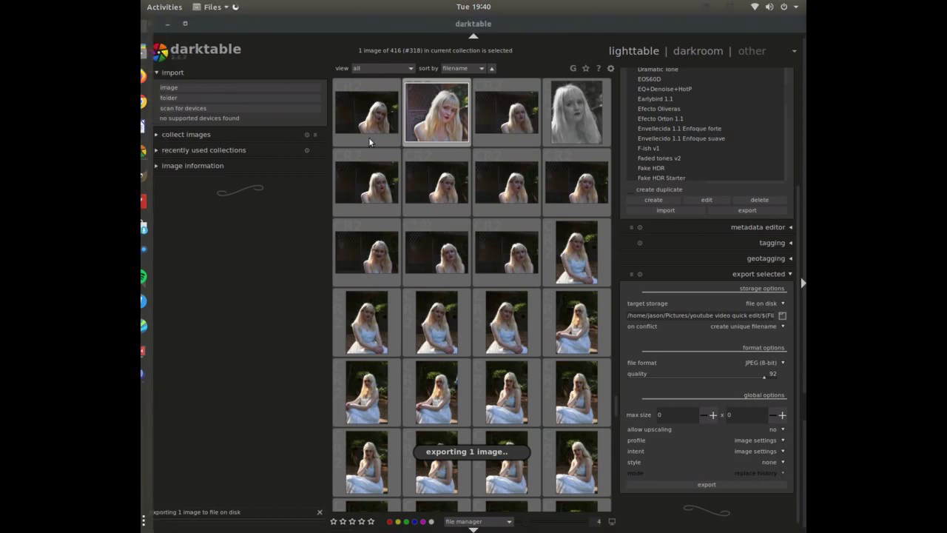
{"action": "double_click", "coordinate": [599, 326]}
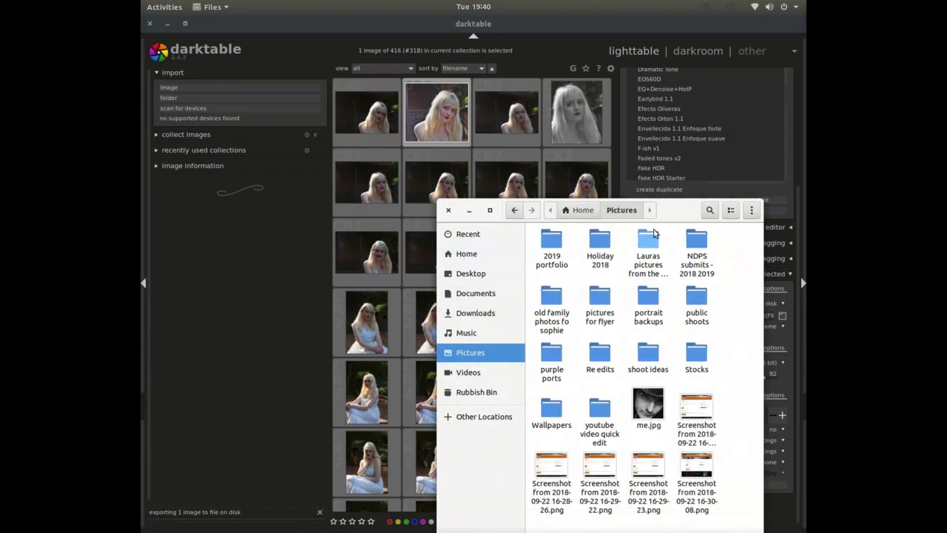
{"action": "double_click", "coordinate": [596, 412]}
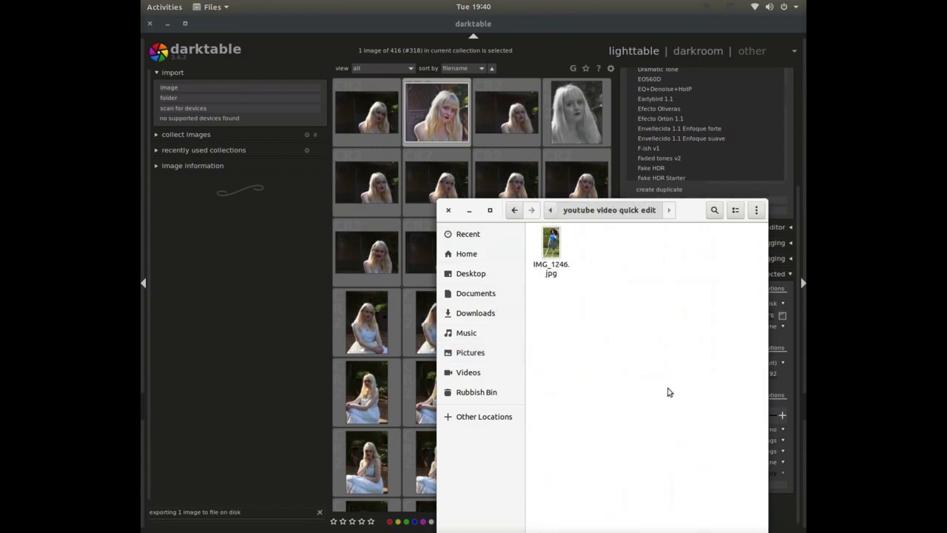
{"action": "left_click_drag", "start_coordinate": [693, 207], "coordinate": [591, 362]}
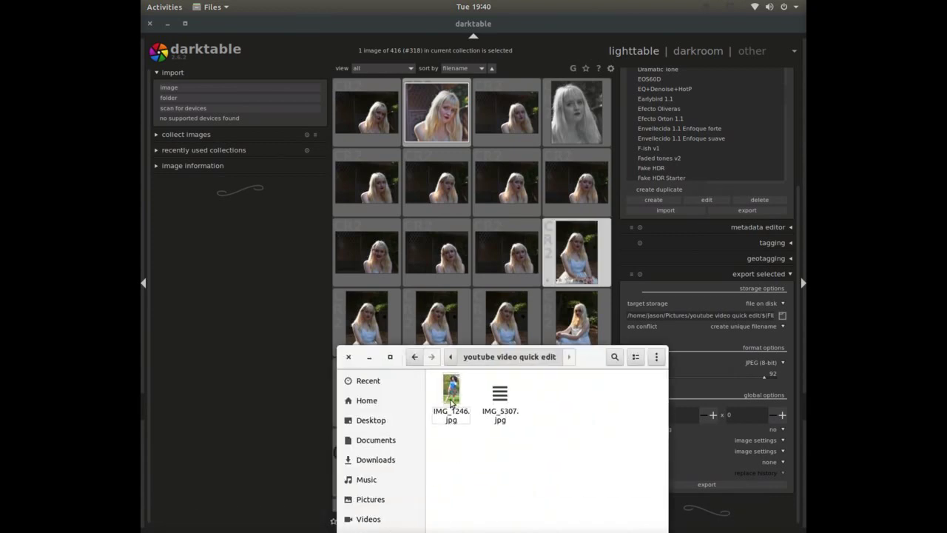
Open IMG_1246.jpg in the image viewer, move on to the exported IMG_5307.jpg to inspect it and close the viewer
{"action": "double_click", "coordinate": [454, 404]}
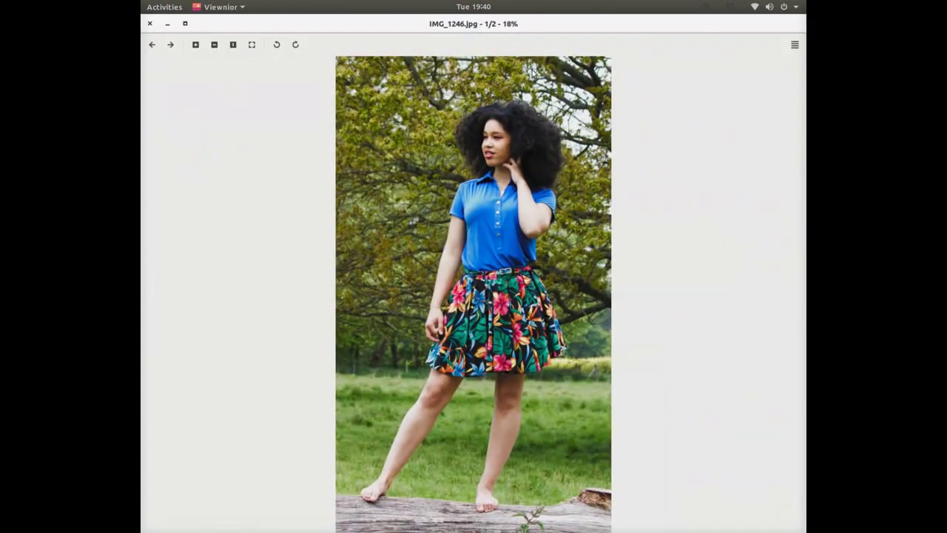
{"action": "left_click", "coordinate": [170, 46]}
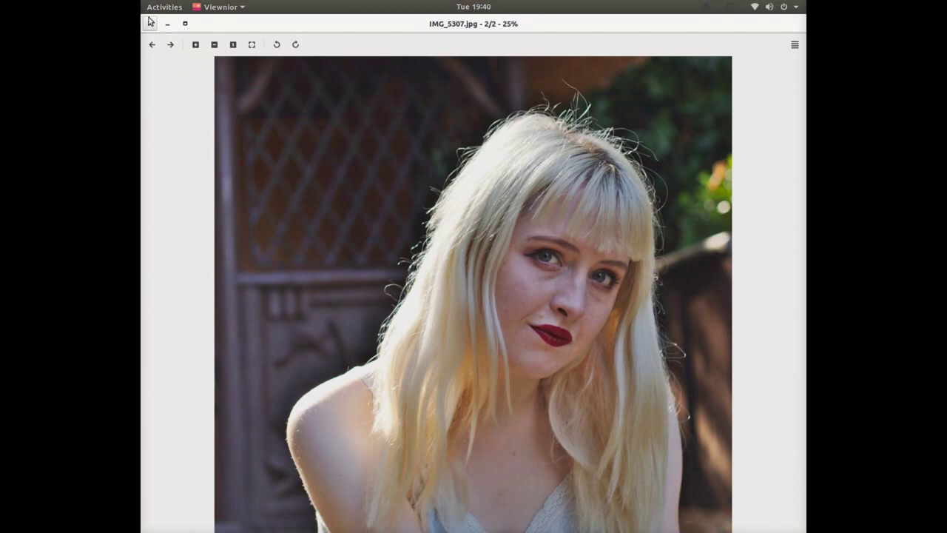
{"action": "left_click", "coordinate": [150, 21]}
{"action": "left_click_drag", "start_coordinate": [586, 364], "coordinate": [581, 199]}
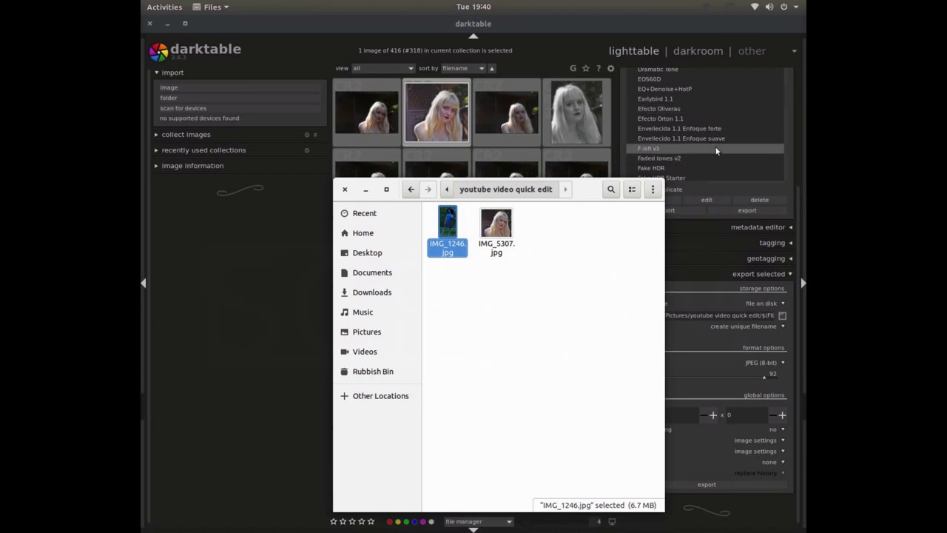
{"action": "left_click", "coordinate": [712, 7]}
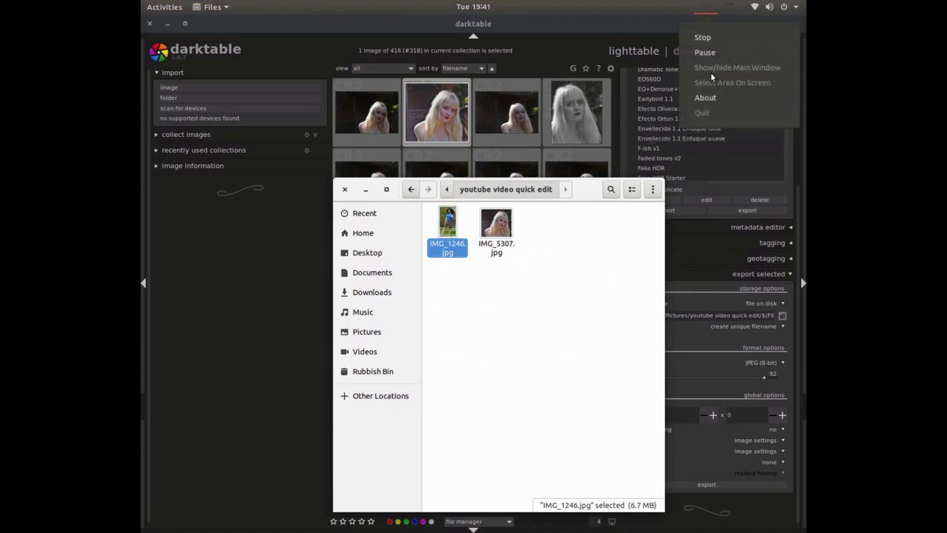